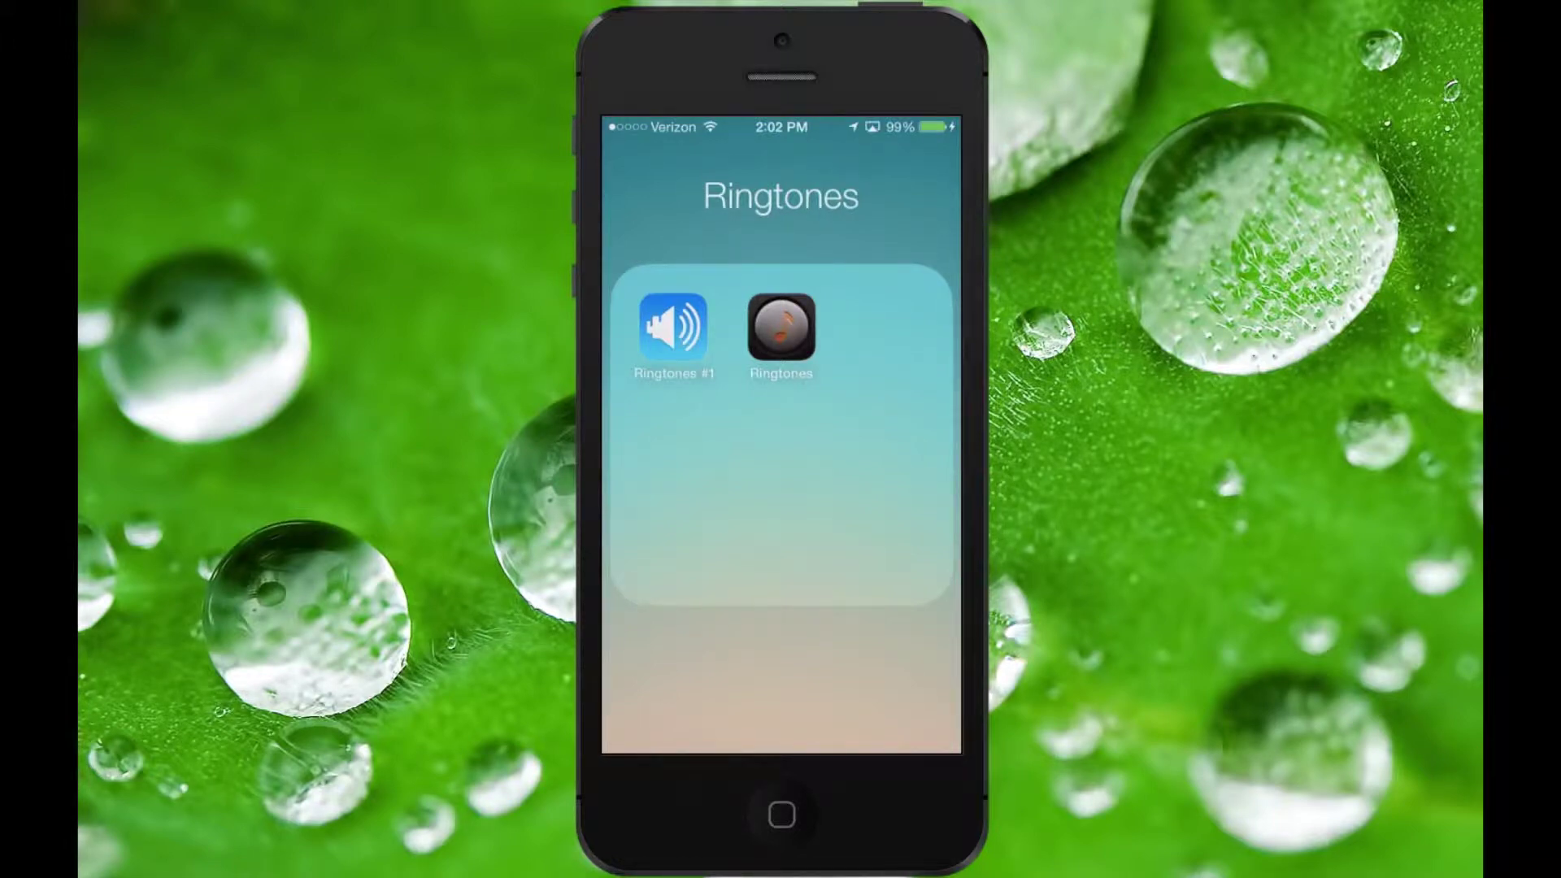
# - In the Ringtones app, pick track 1, Threes is the Bees Knees, from the Threes OST album
pyautogui.click(781, 327)
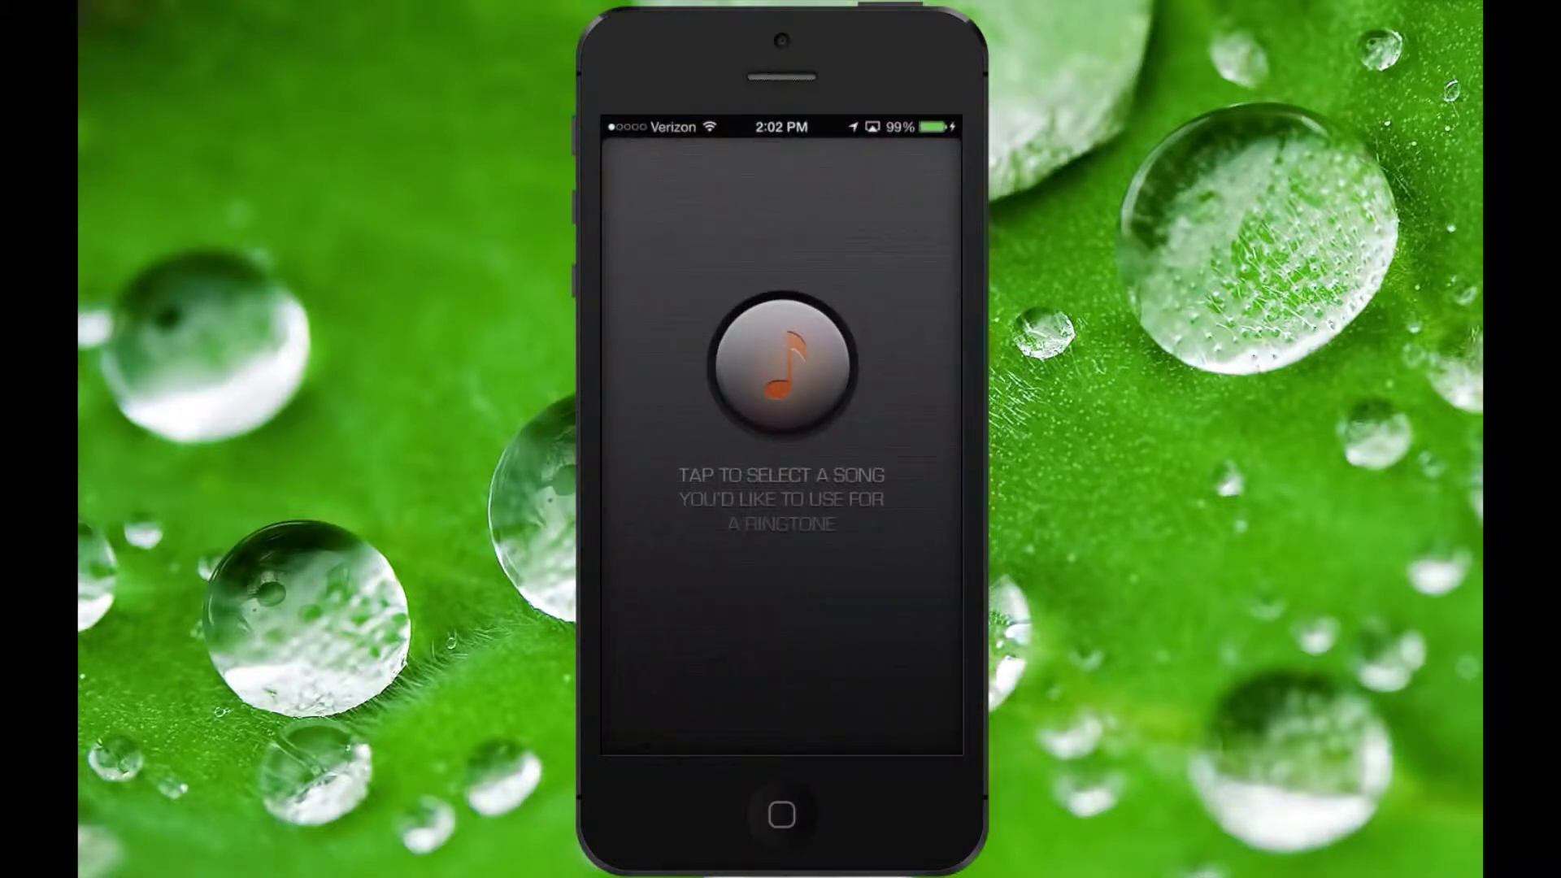
pyautogui.click(782, 365)
pyautogui.click(852, 730)
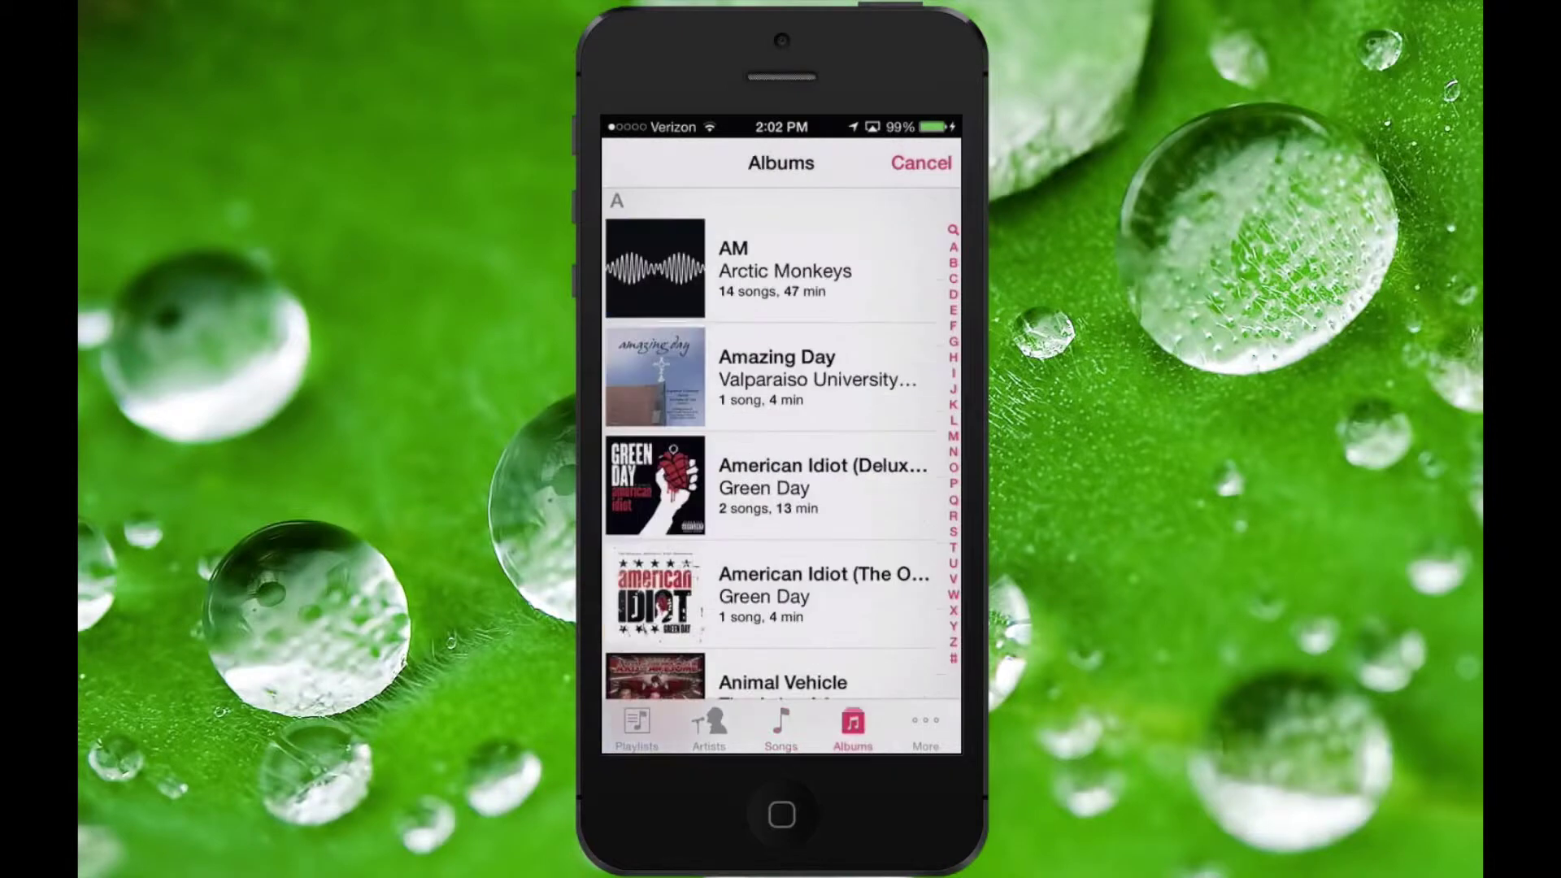
pyautogui.click(953, 531)
pyautogui.click(953, 547)
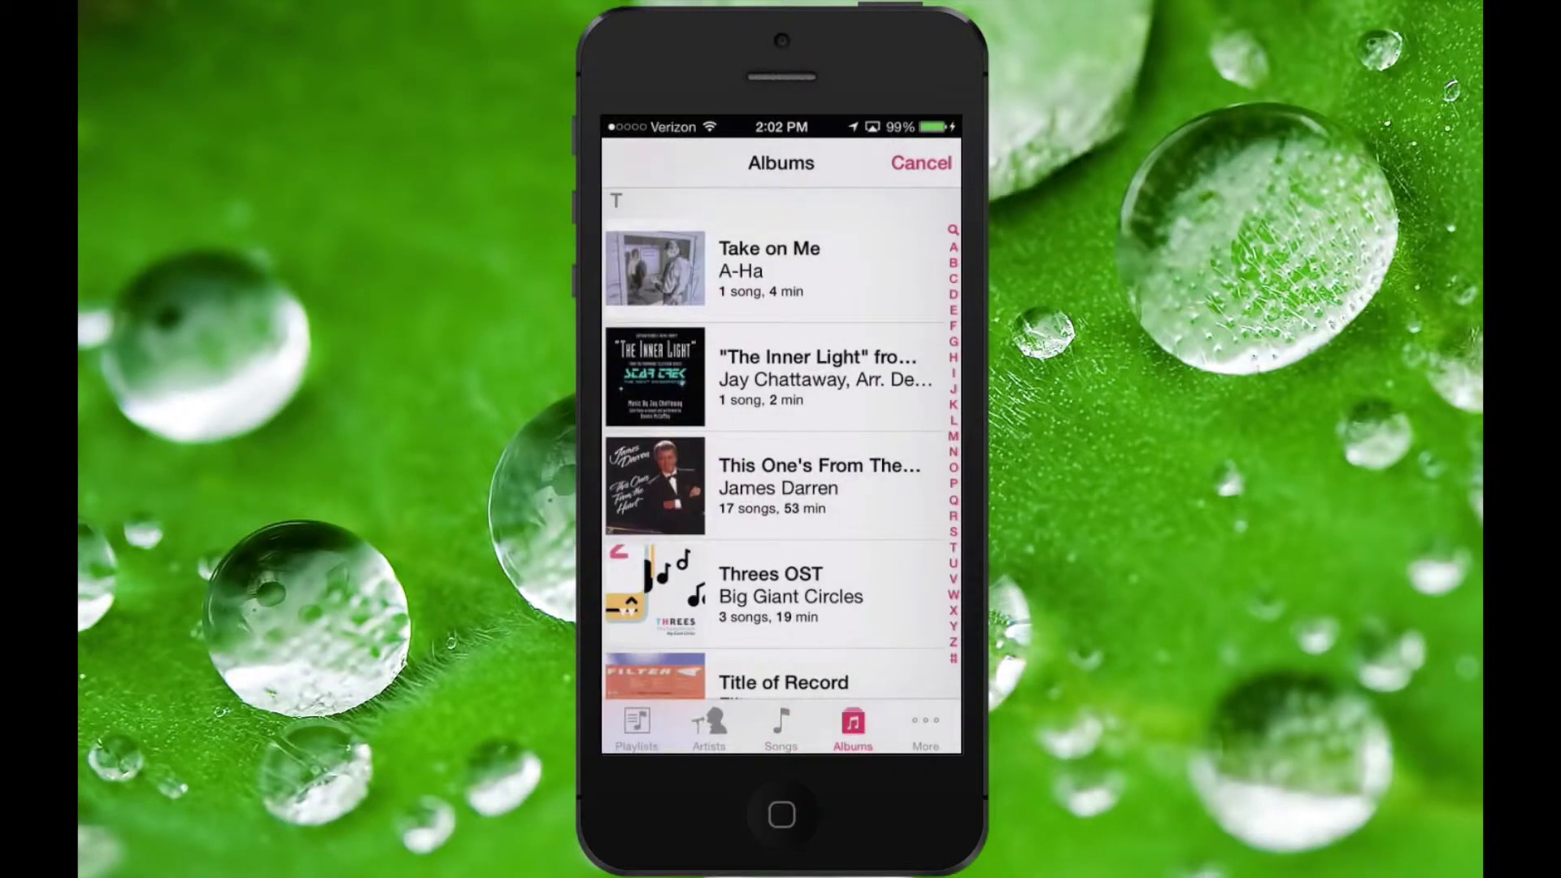
pyautogui.scroll(-2, 780, 488)
pyautogui.click(781, 406)
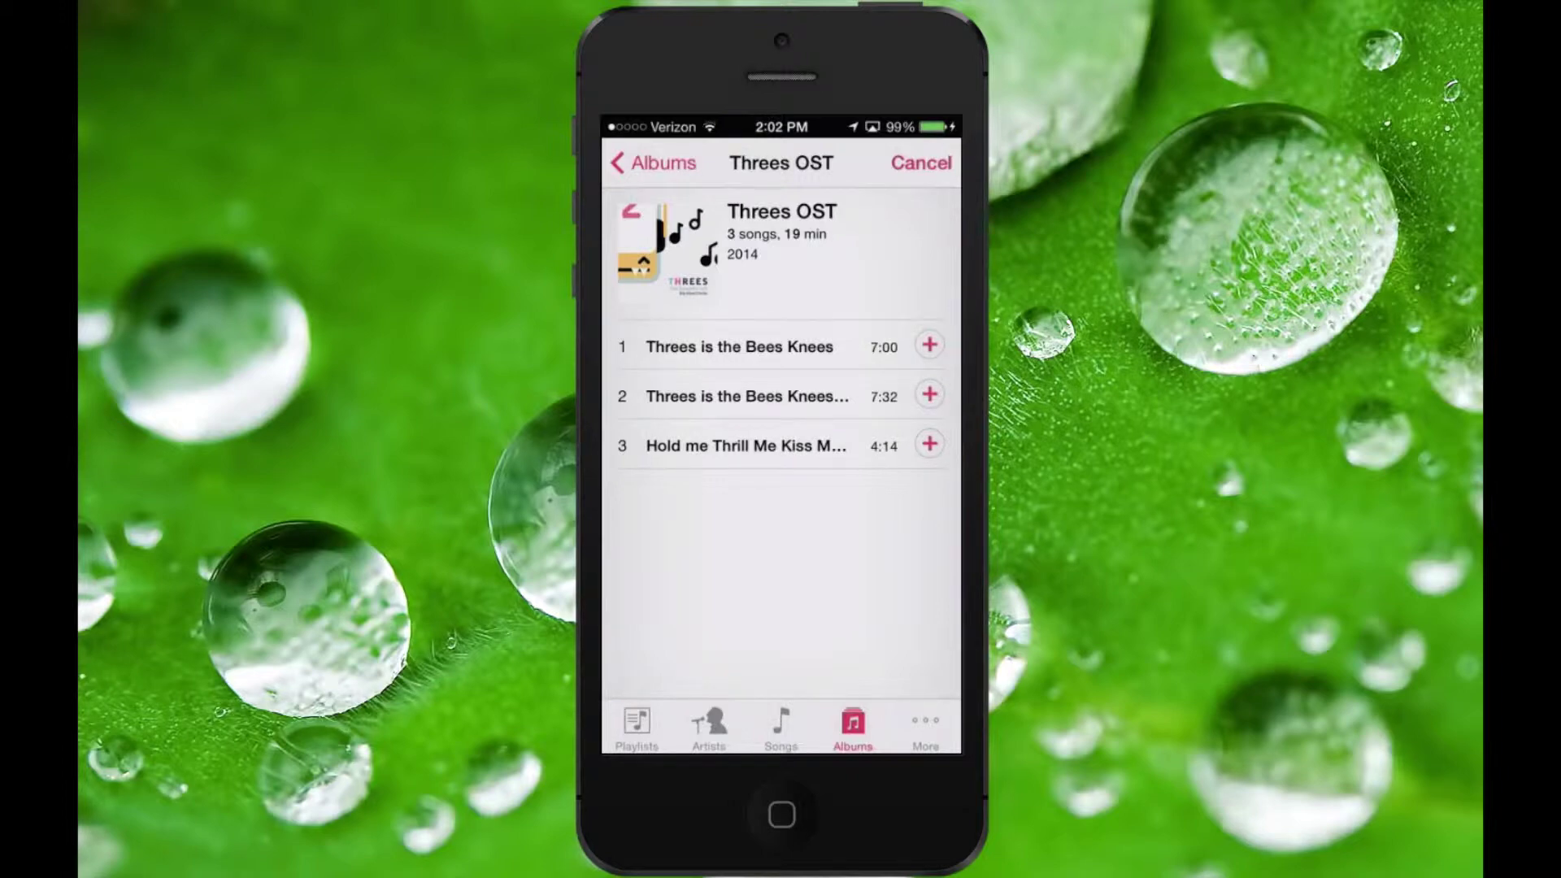
pyautogui.click(740, 346)
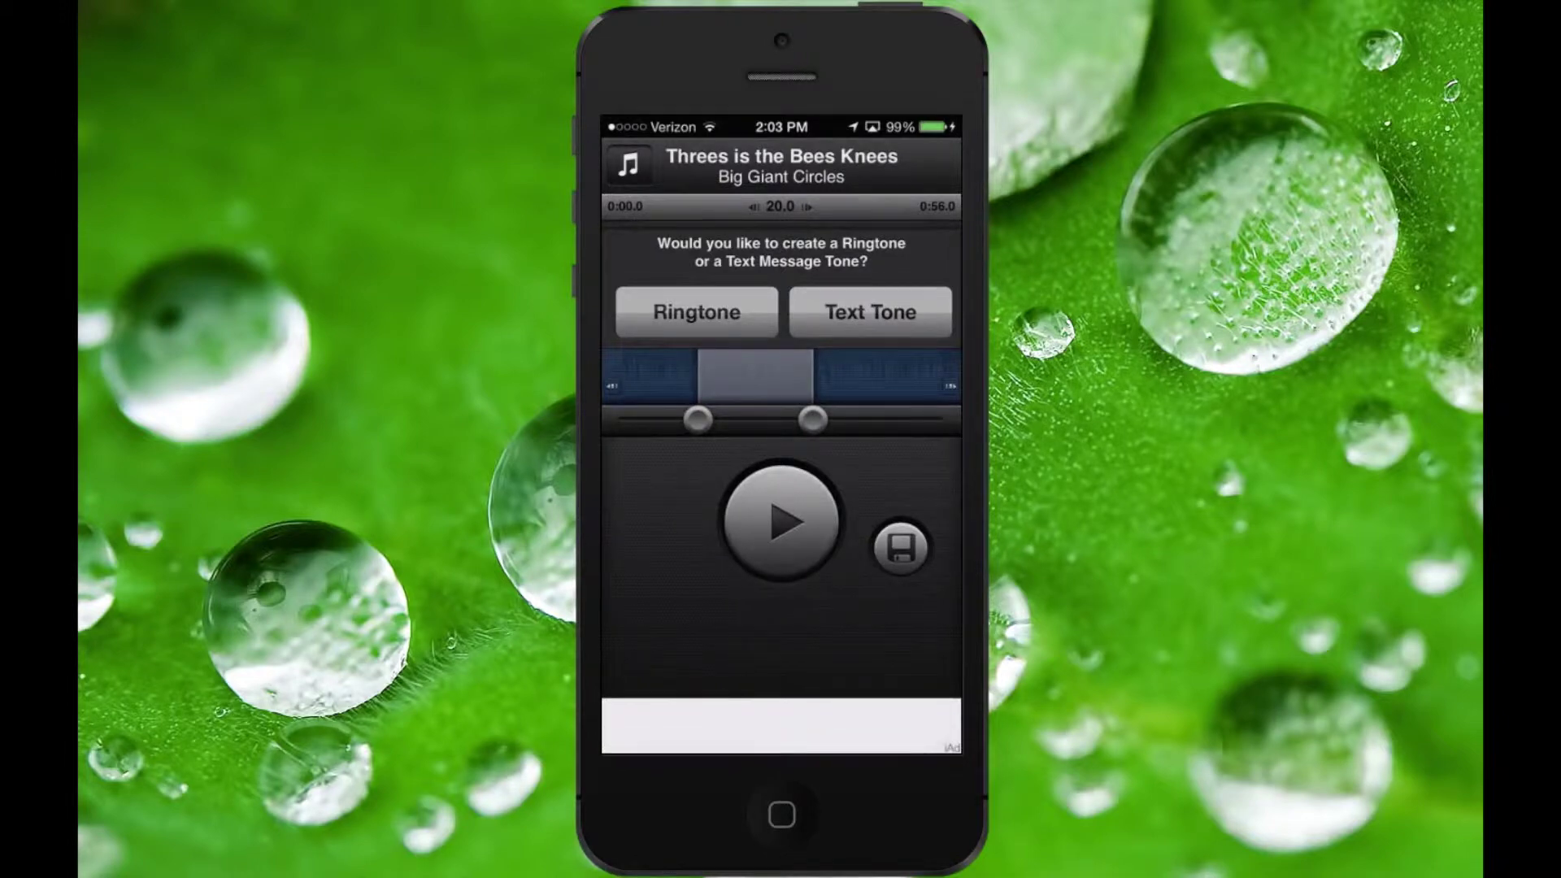
# - Choose Ringtone and trim the clip to 30.0 seconds from the start of the song
pyautogui.click(696, 312)
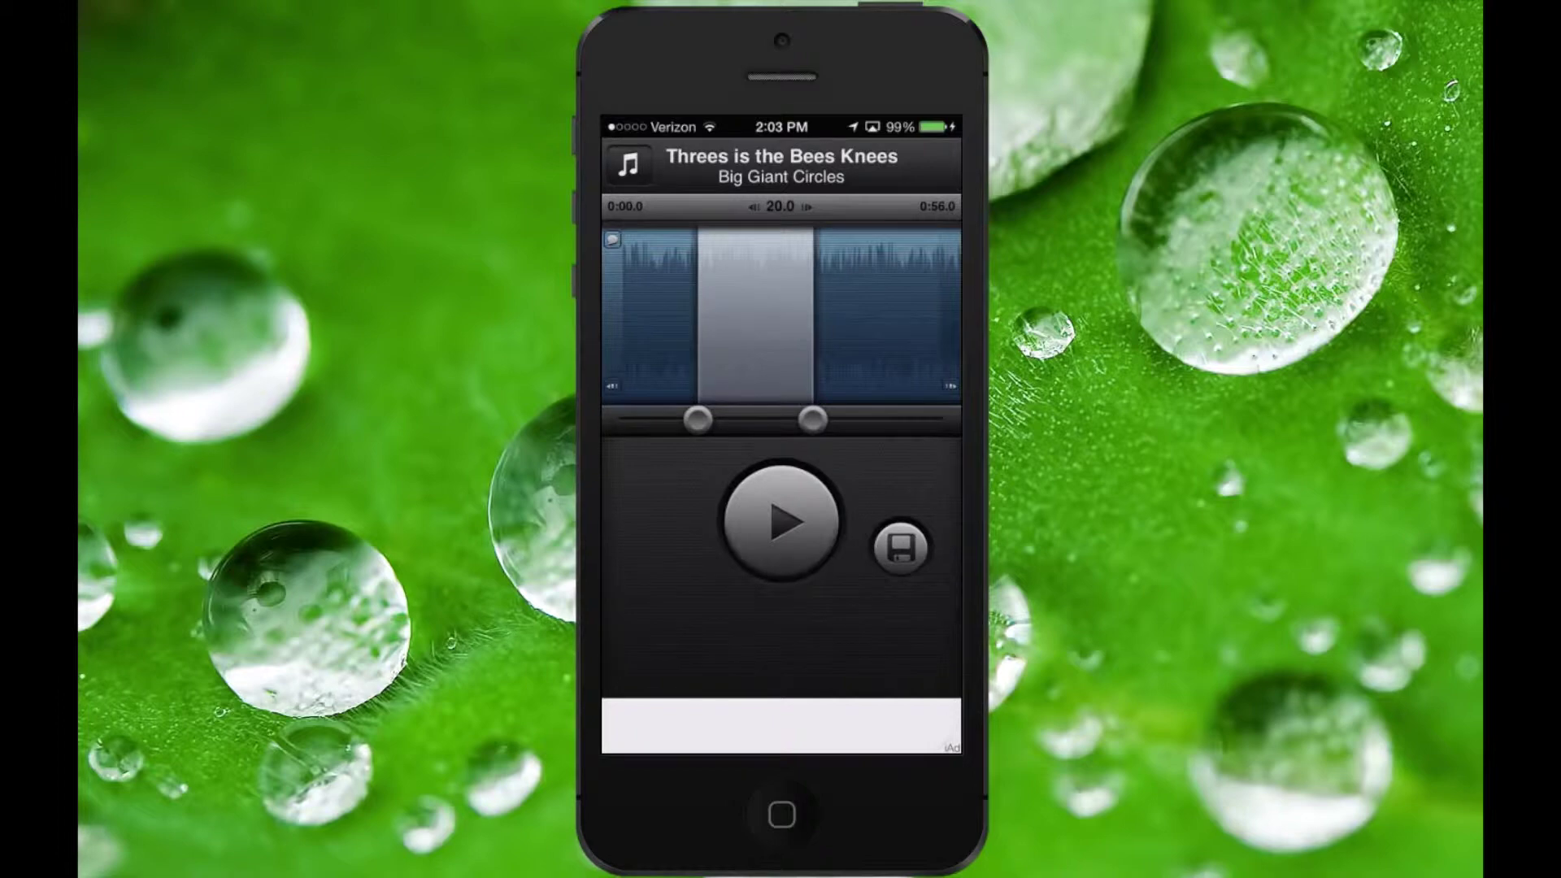
pyautogui.moveTo(697, 419); pyautogui.dragTo(622, 419)
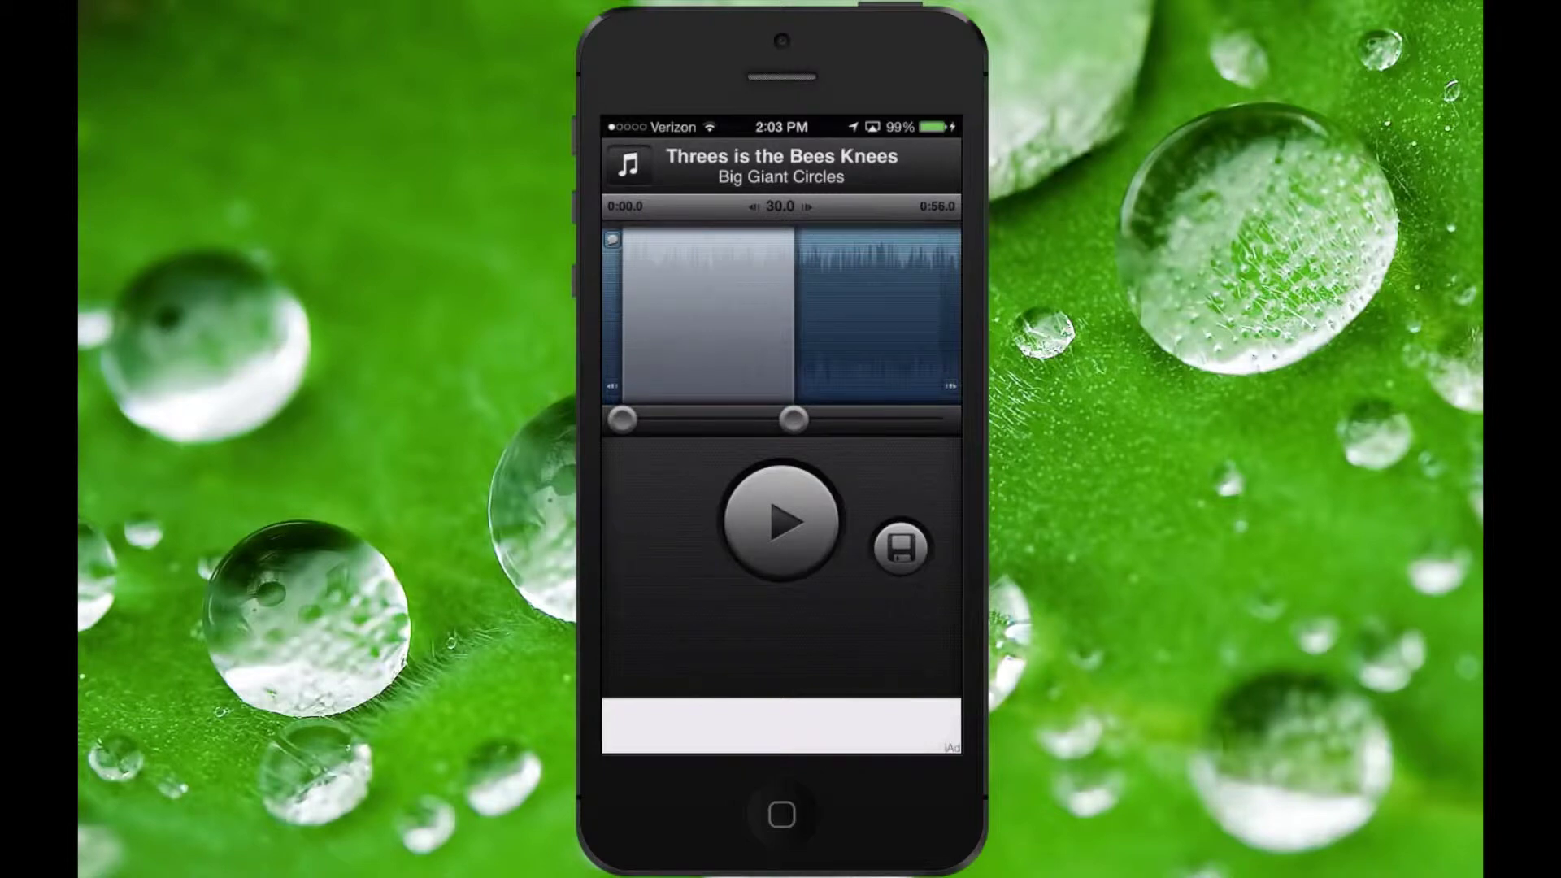
pyautogui.hscroll(5, 781, 317)
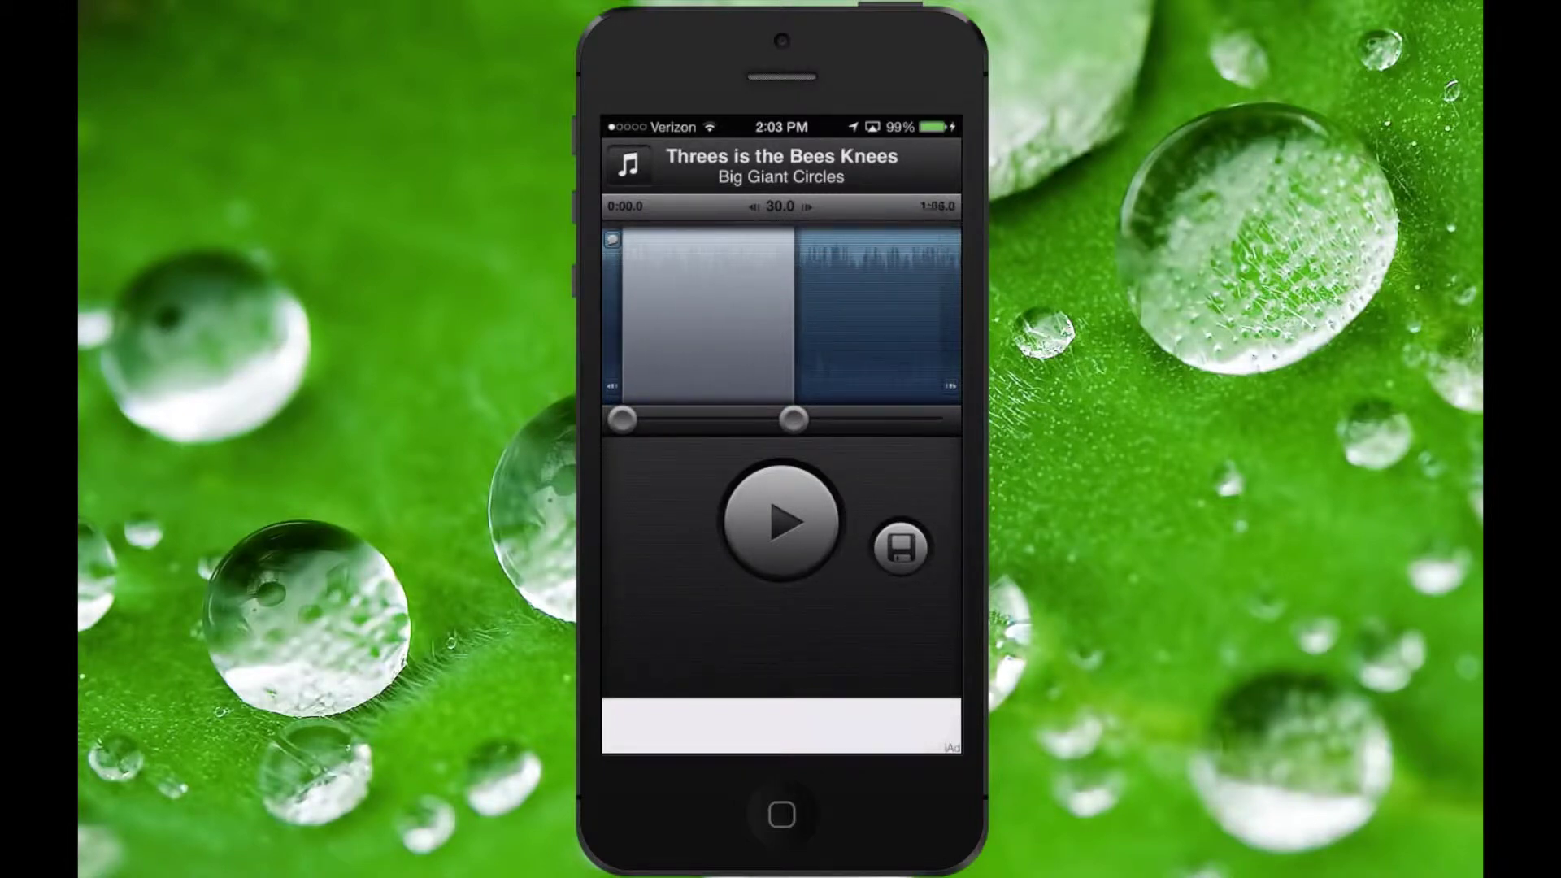
pyautogui.hscroll(-5, 780, 317)
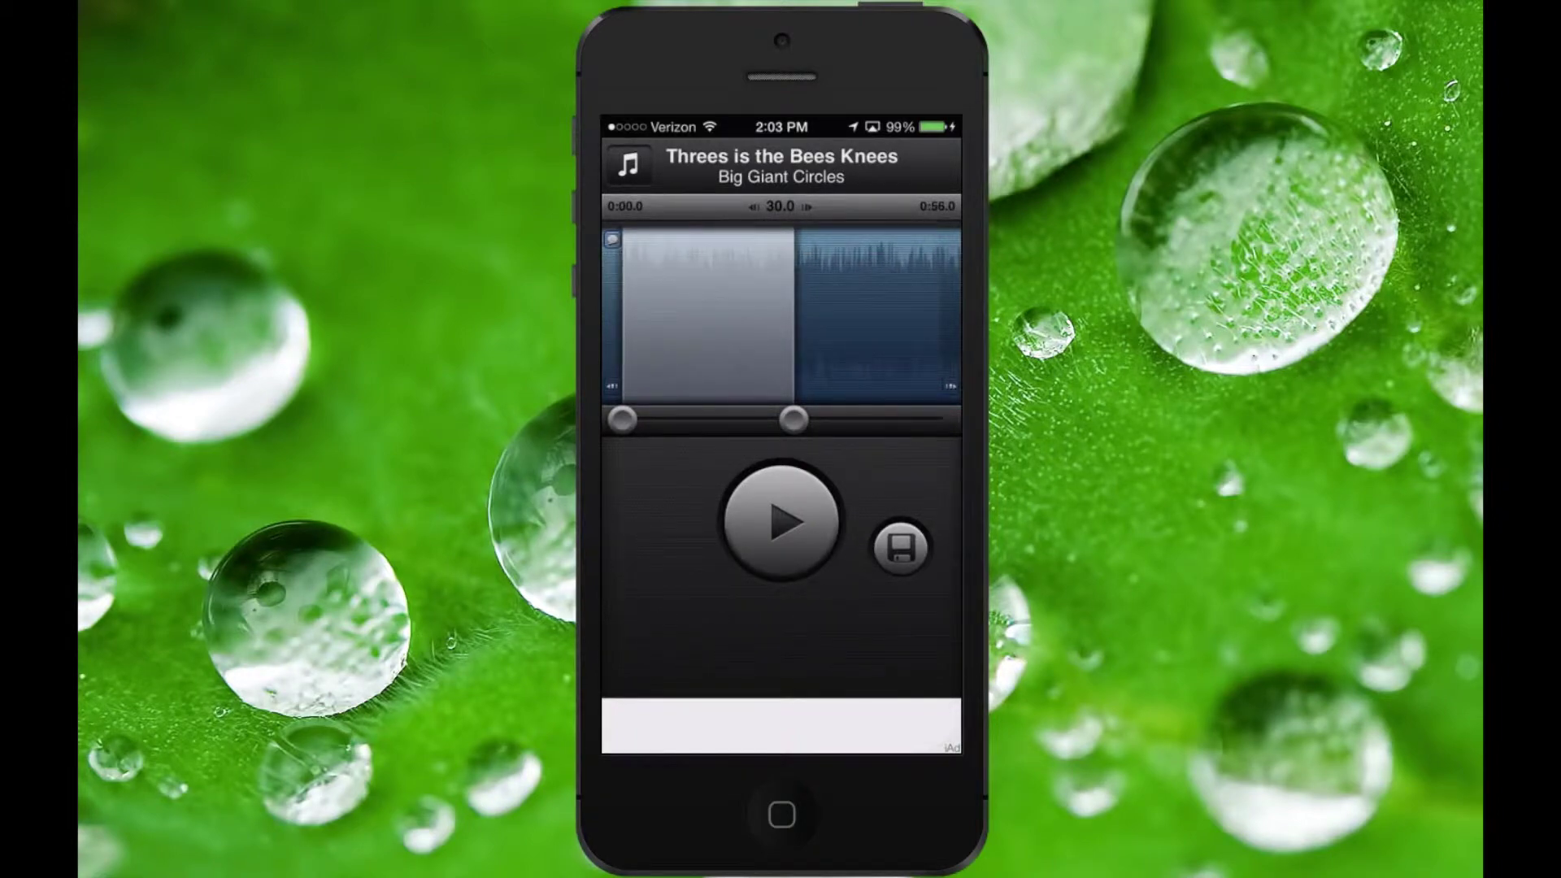
# - Preview the 30-second clip, then save it as a ringtone
pyautogui.click(781, 522)
pyautogui.click(781, 521)
pyautogui.click(900, 547)
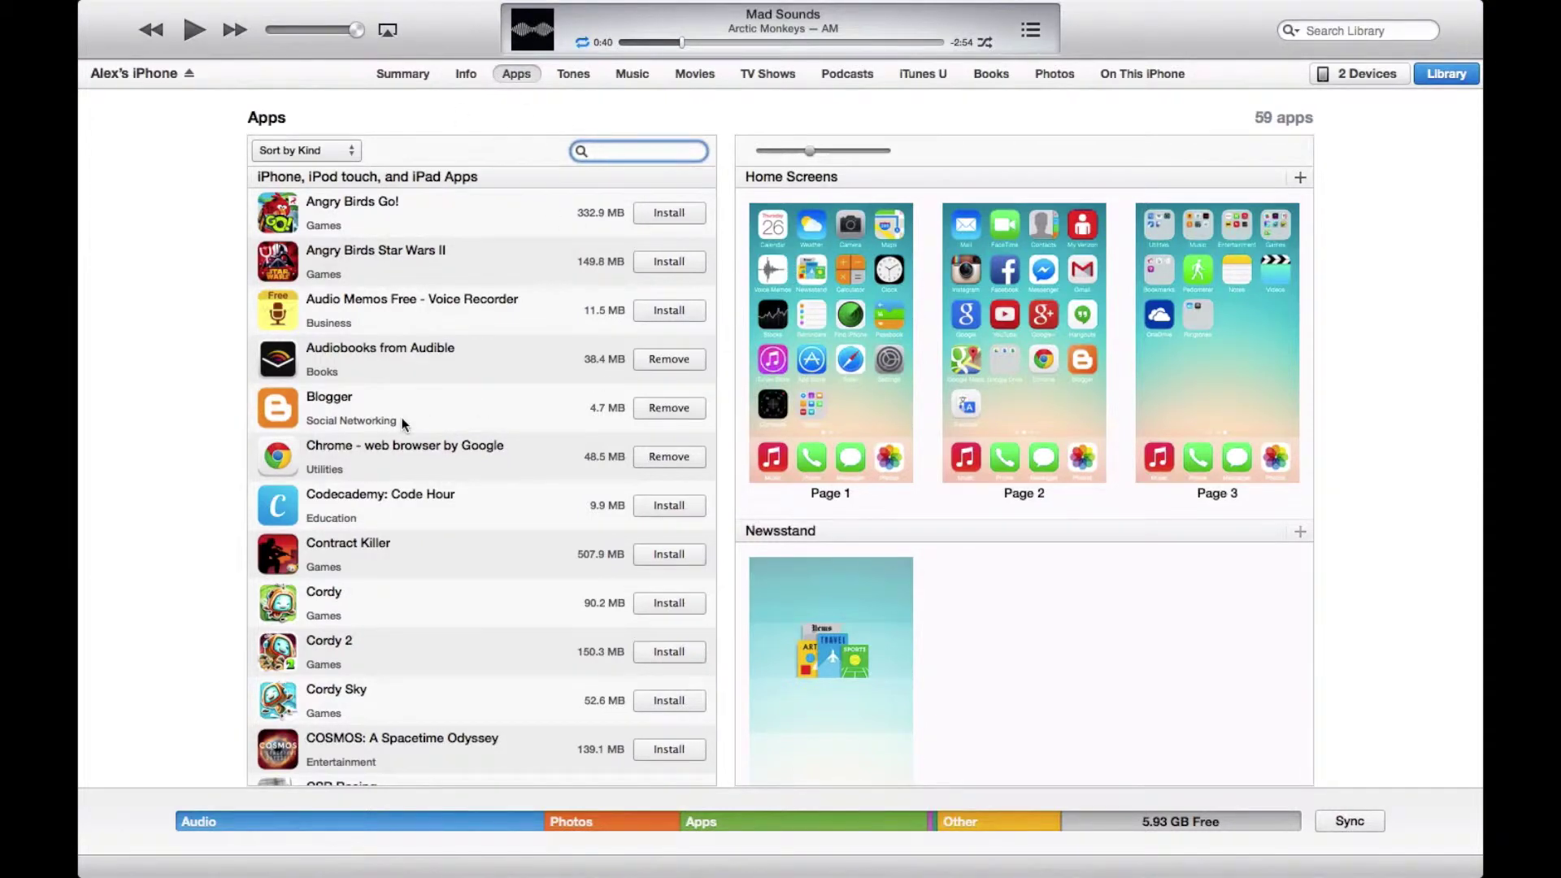
# - Delete GetYourFreeTextTones.txt from the Ringtones File Sharing documents, then select the Threes .m4r file
pyautogui.scroll(-10, 134, 478)
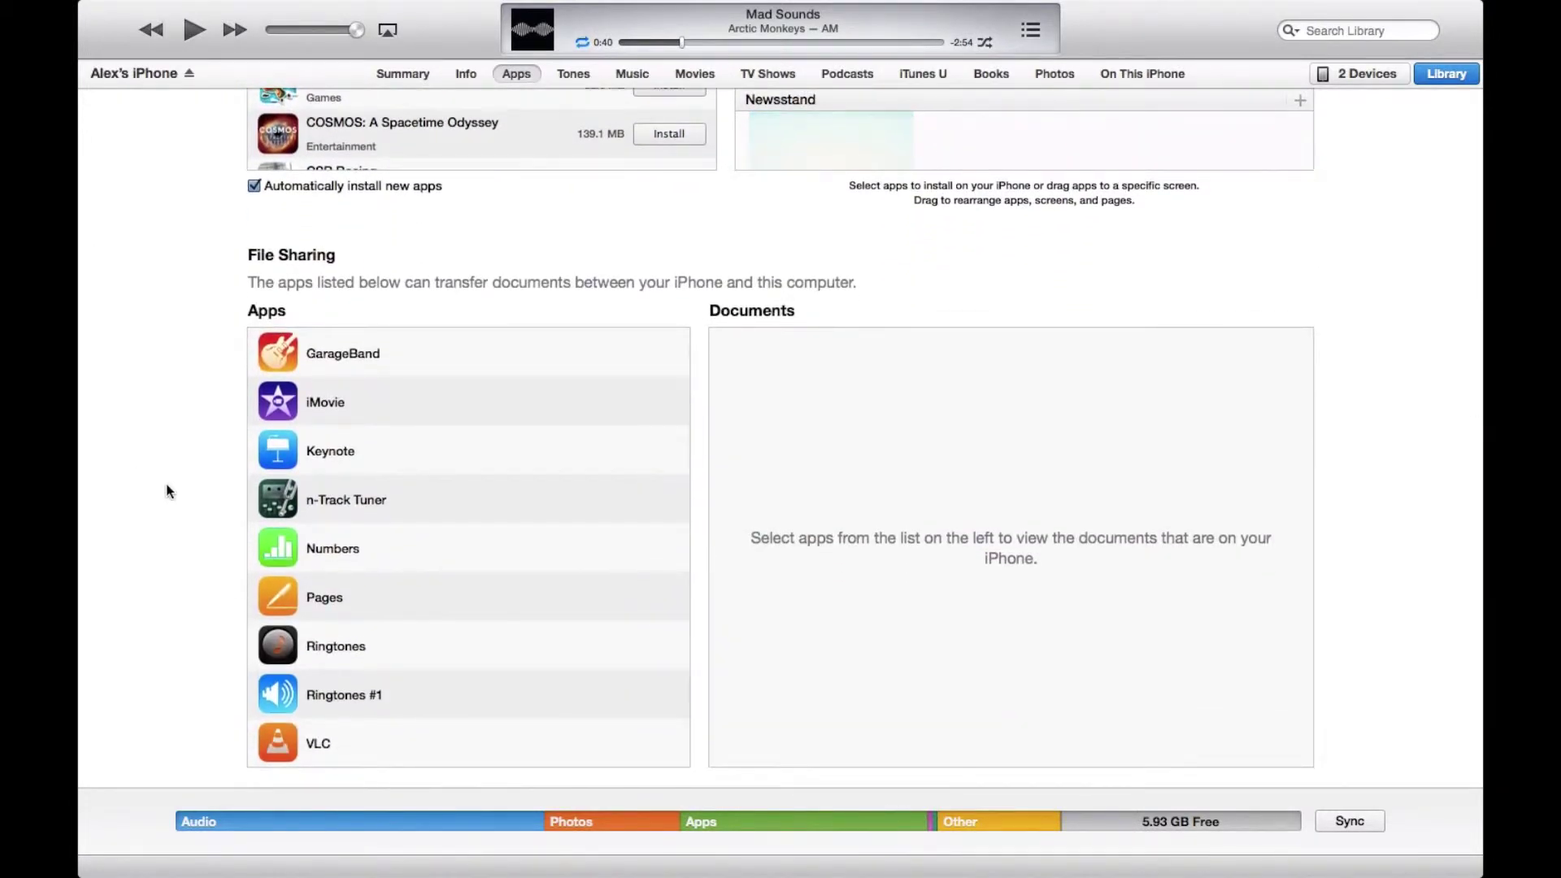
pyautogui.click(300, 646)
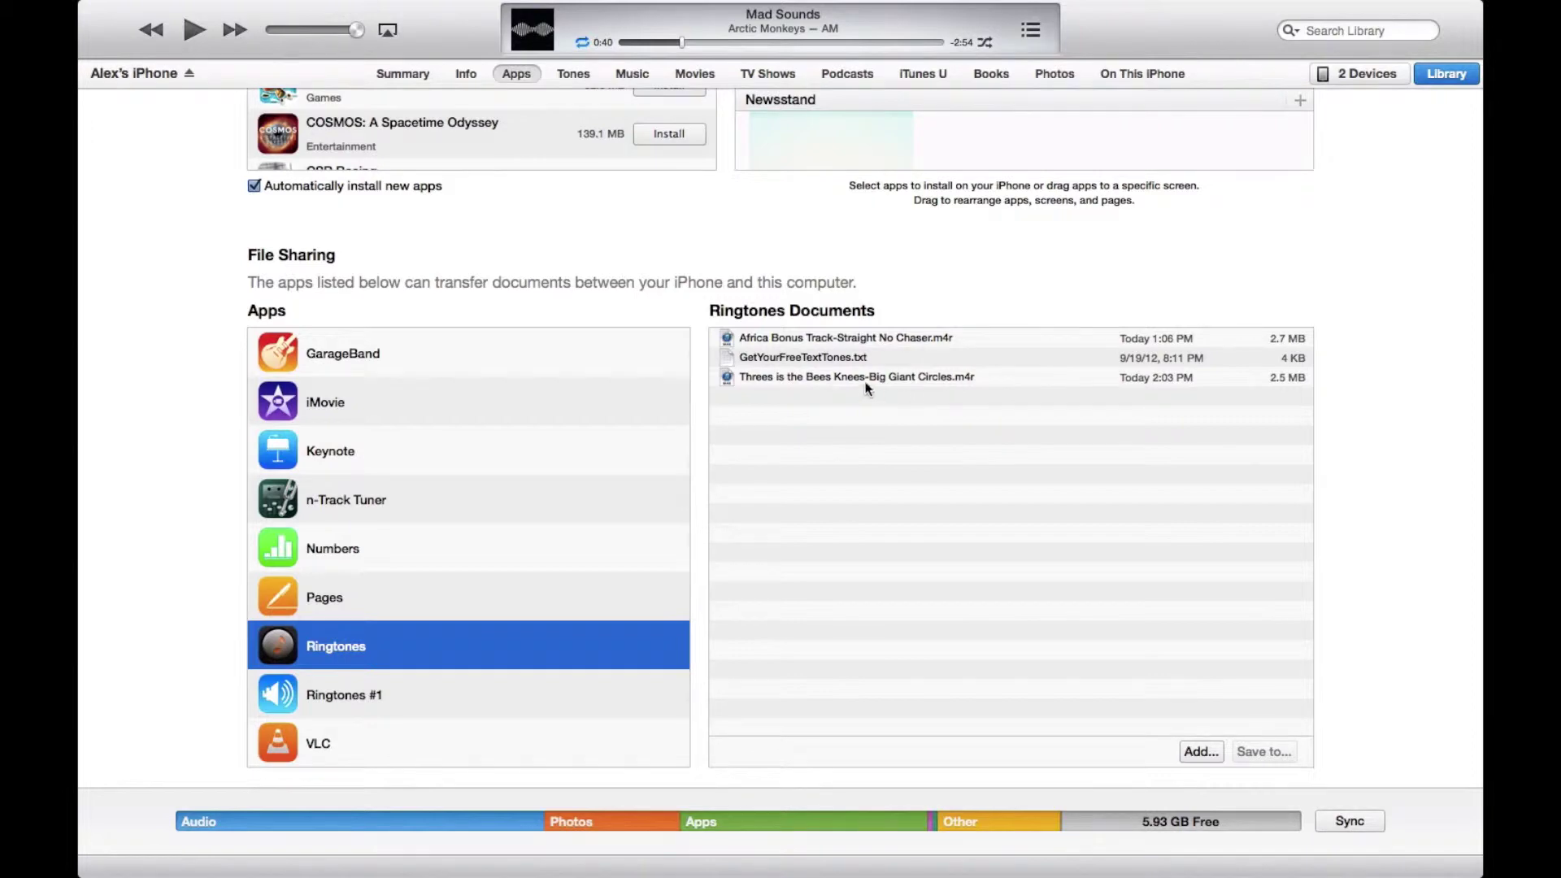
pyautogui.click(841, 358)
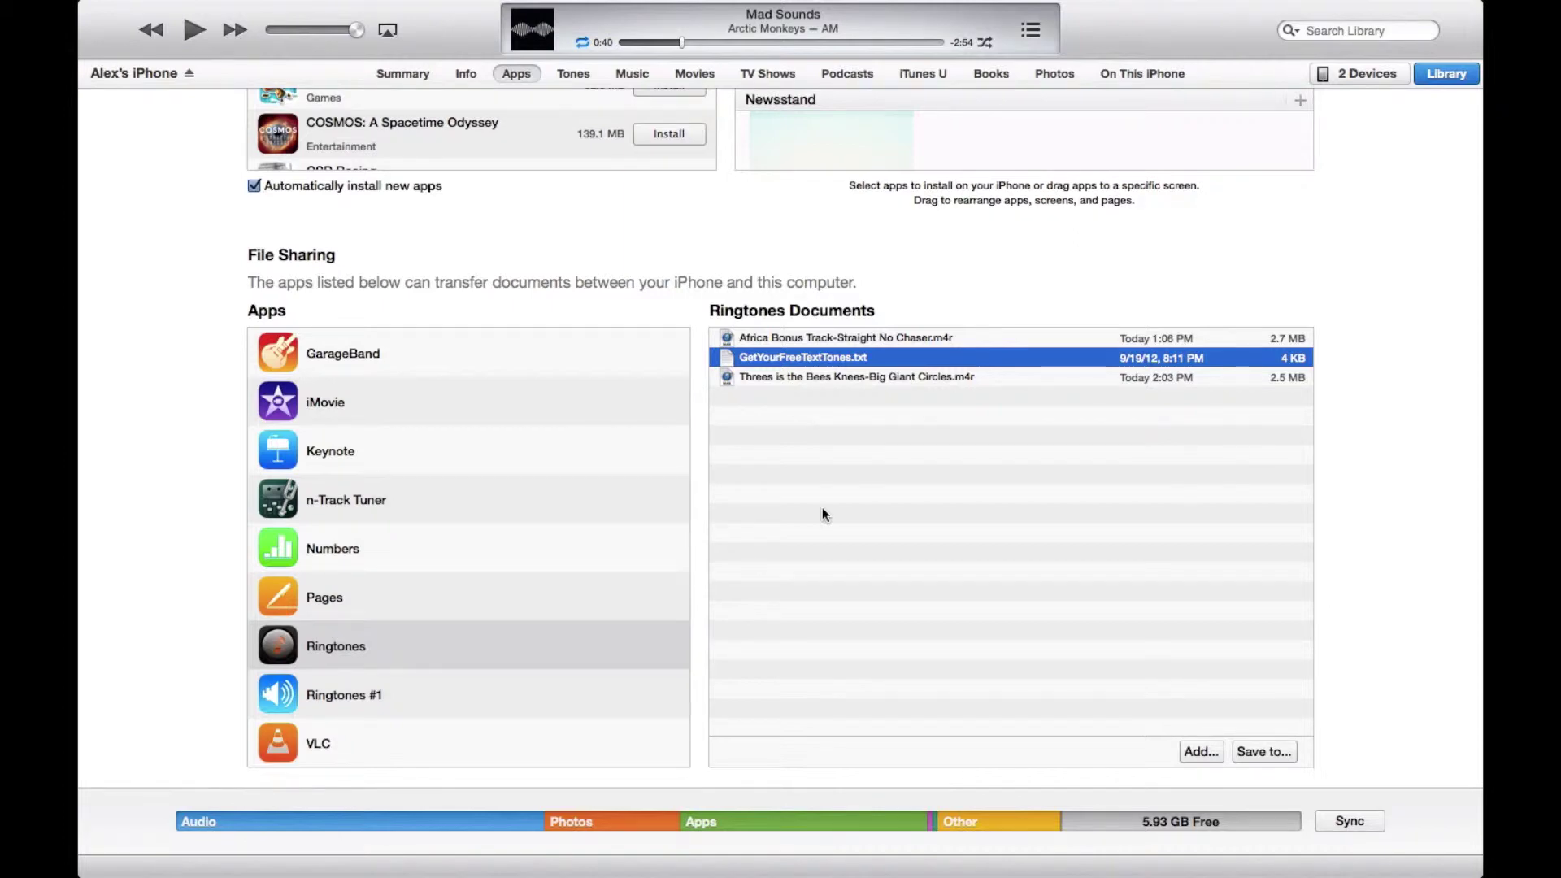
pyautogui.press('Delete')
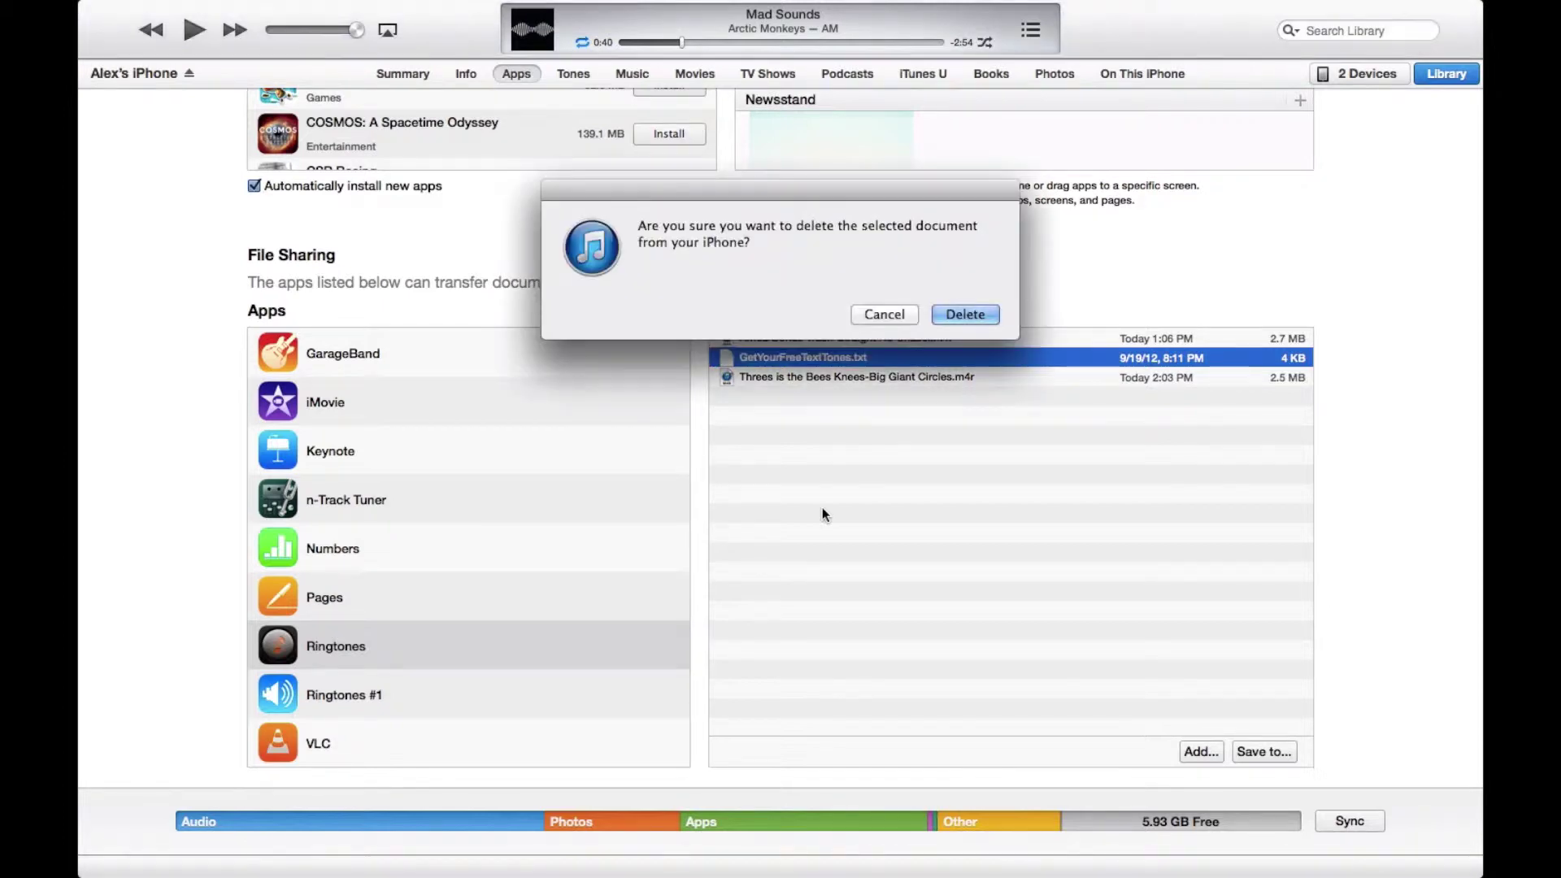
pyautogui.click(966, 317)
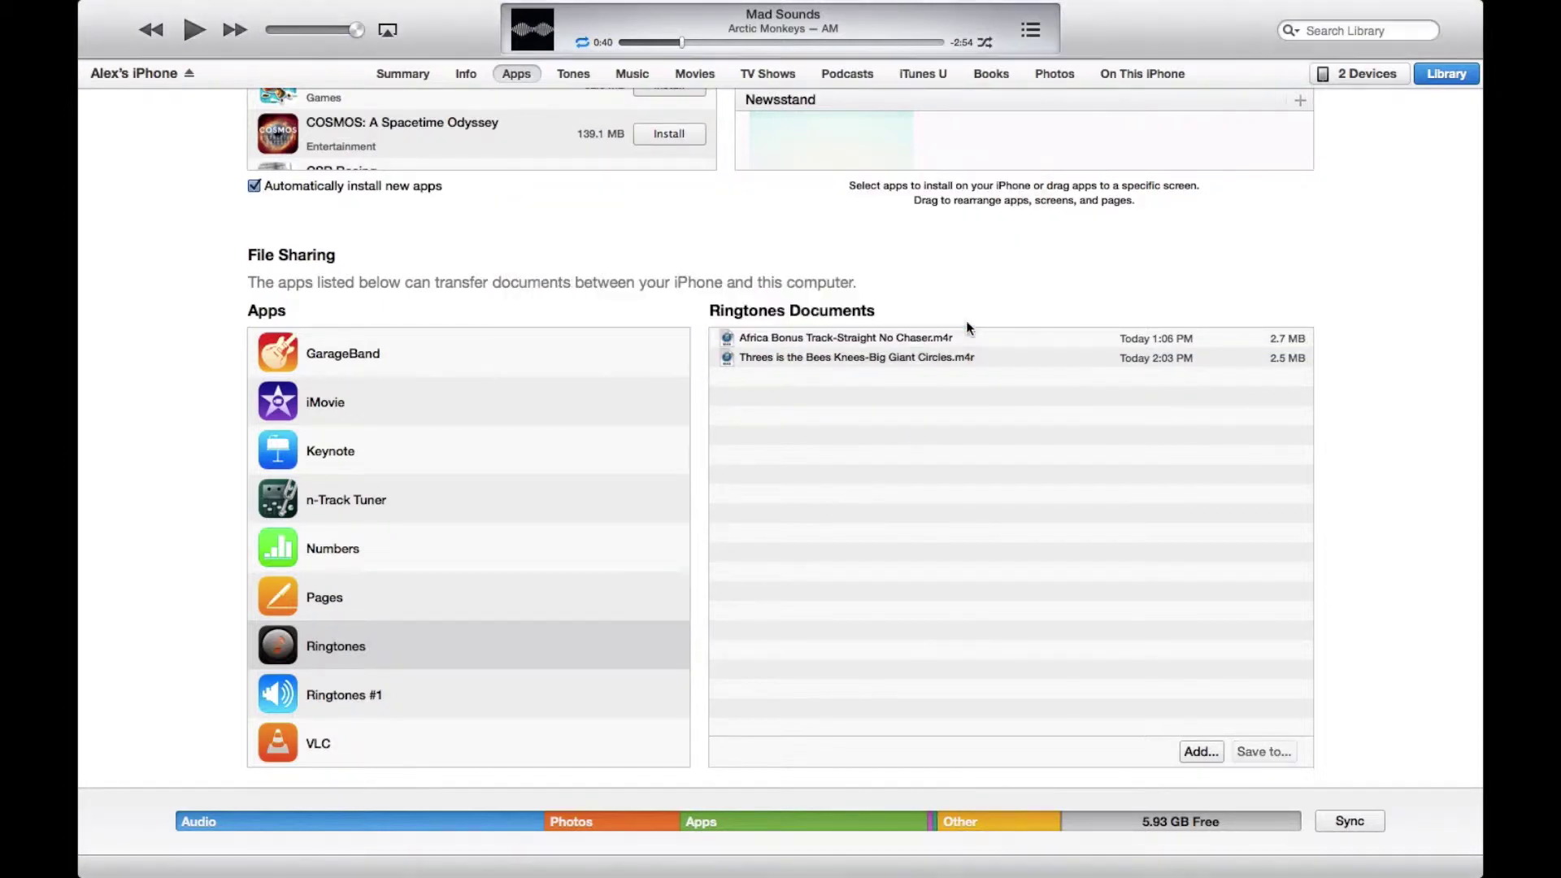
pyautogui.click(834, 359)
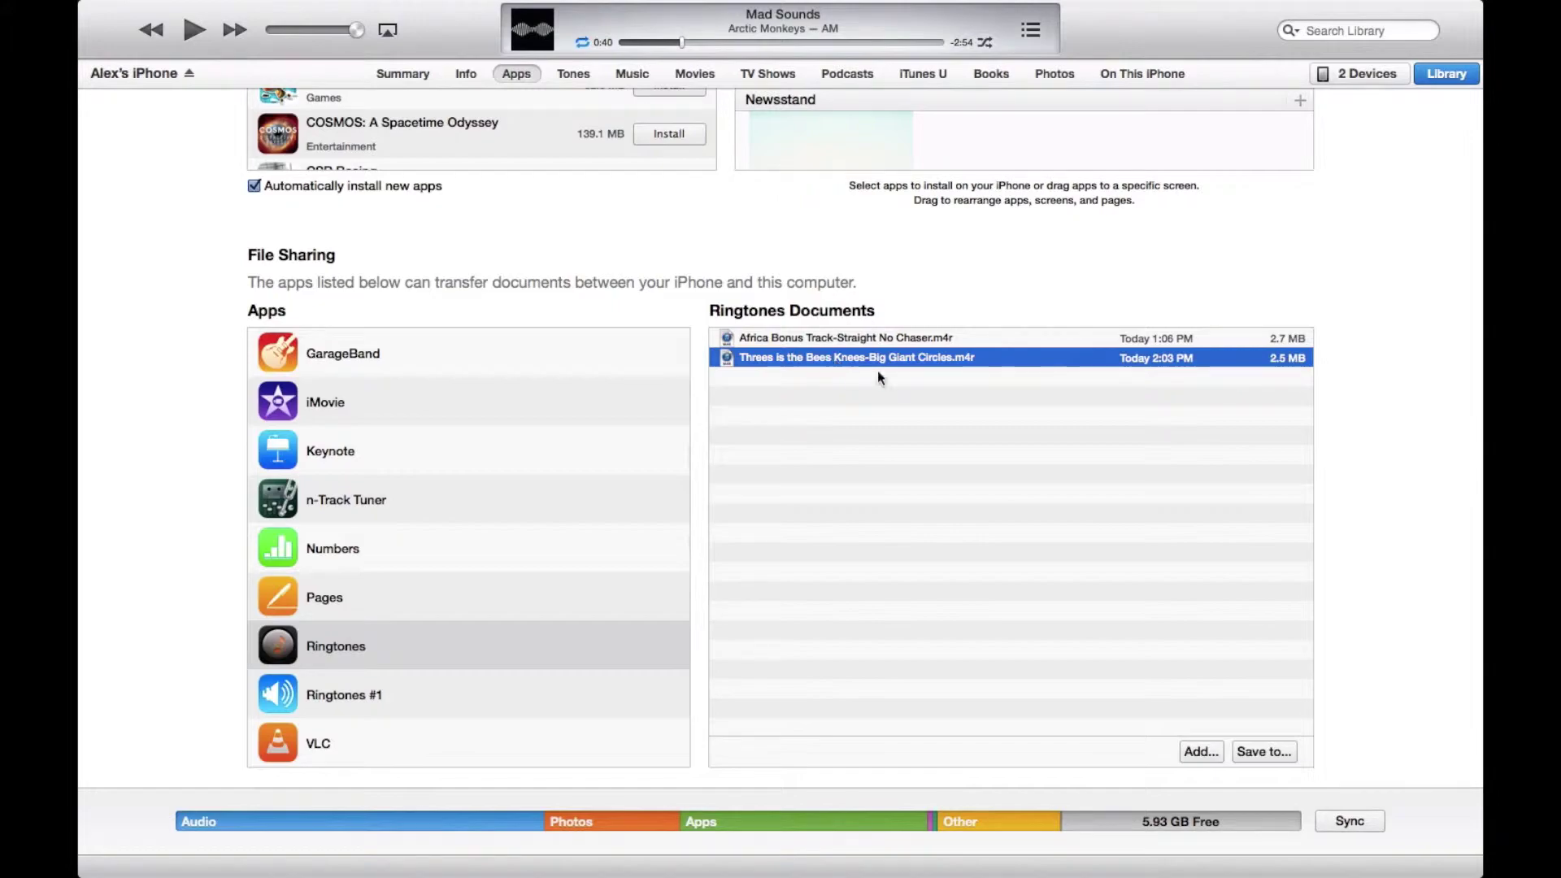
# - Save the Threes .m4r file into Music > iTunes > iTunes Media > Automatically Add to iTunes
pyautogui.click(1257, 750)
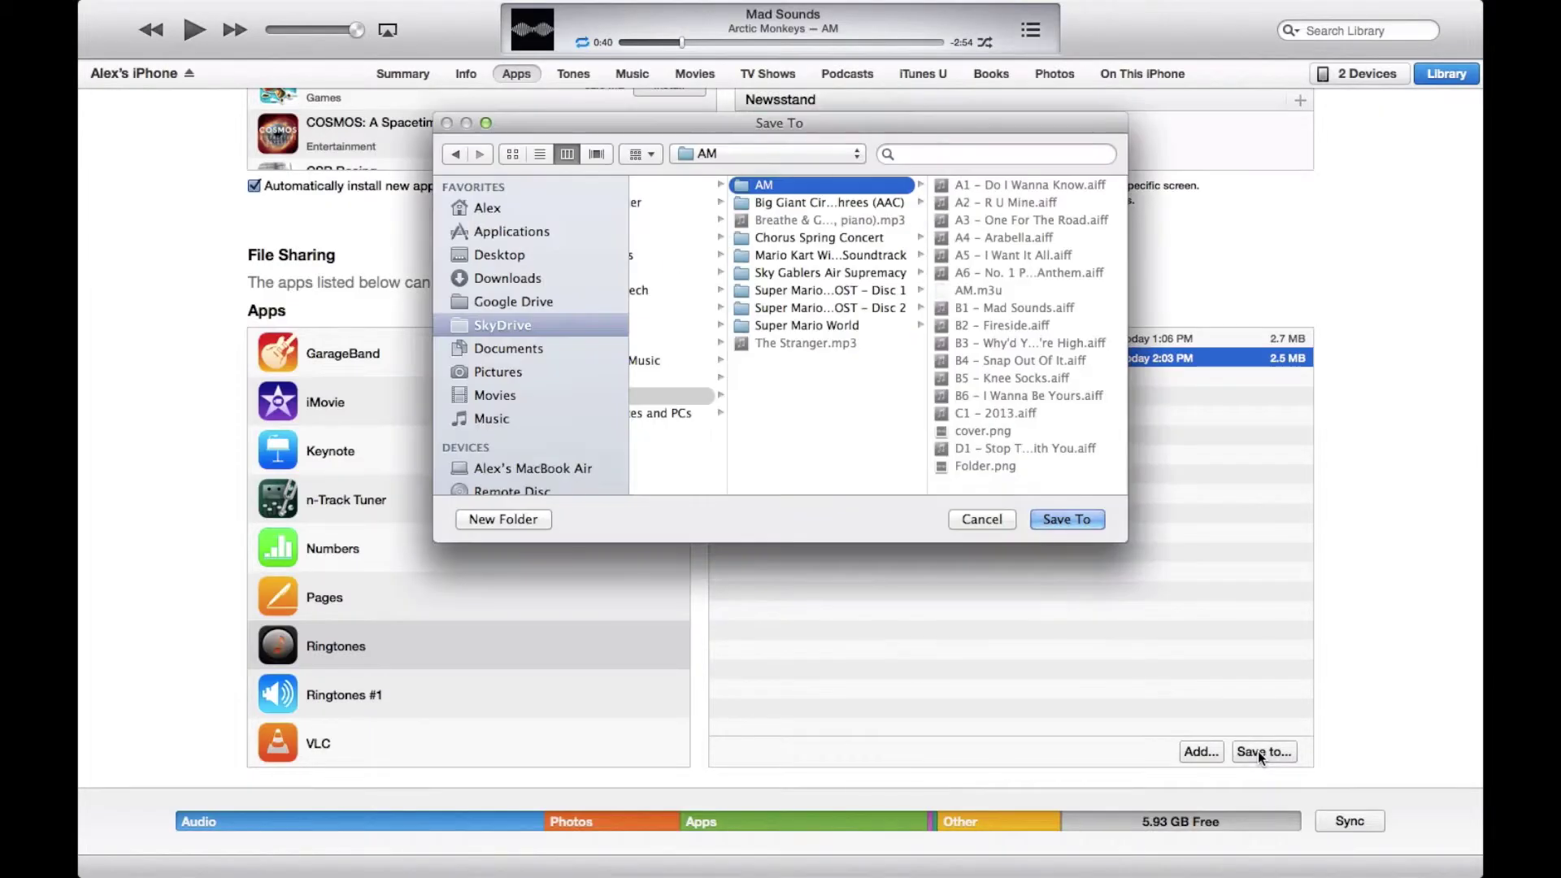
pyautogui.click(495, 393)
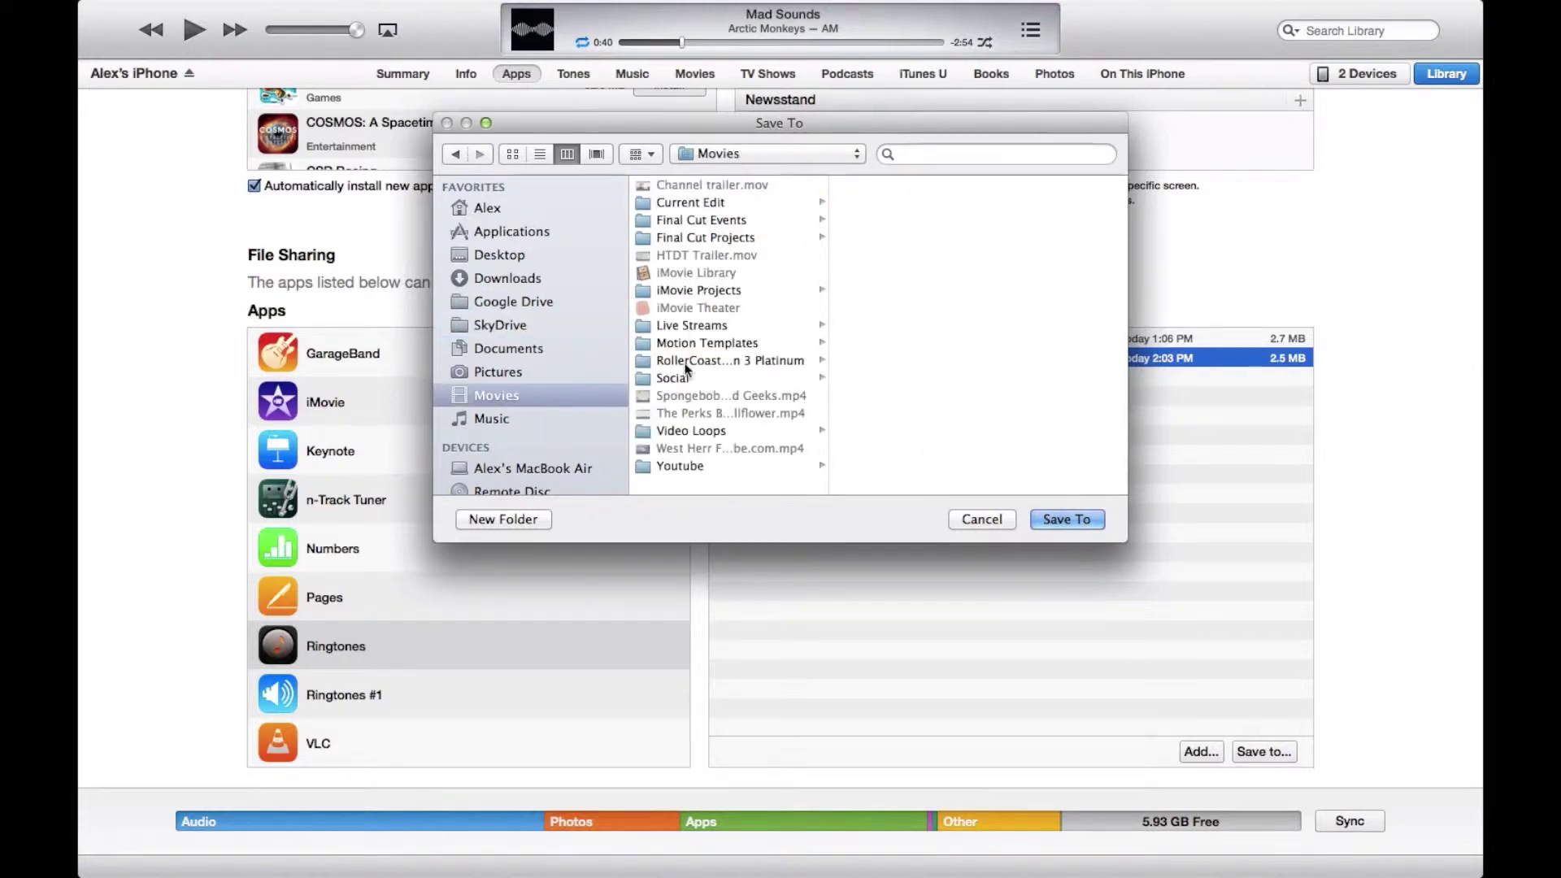
pyautogui.click(494, 419)
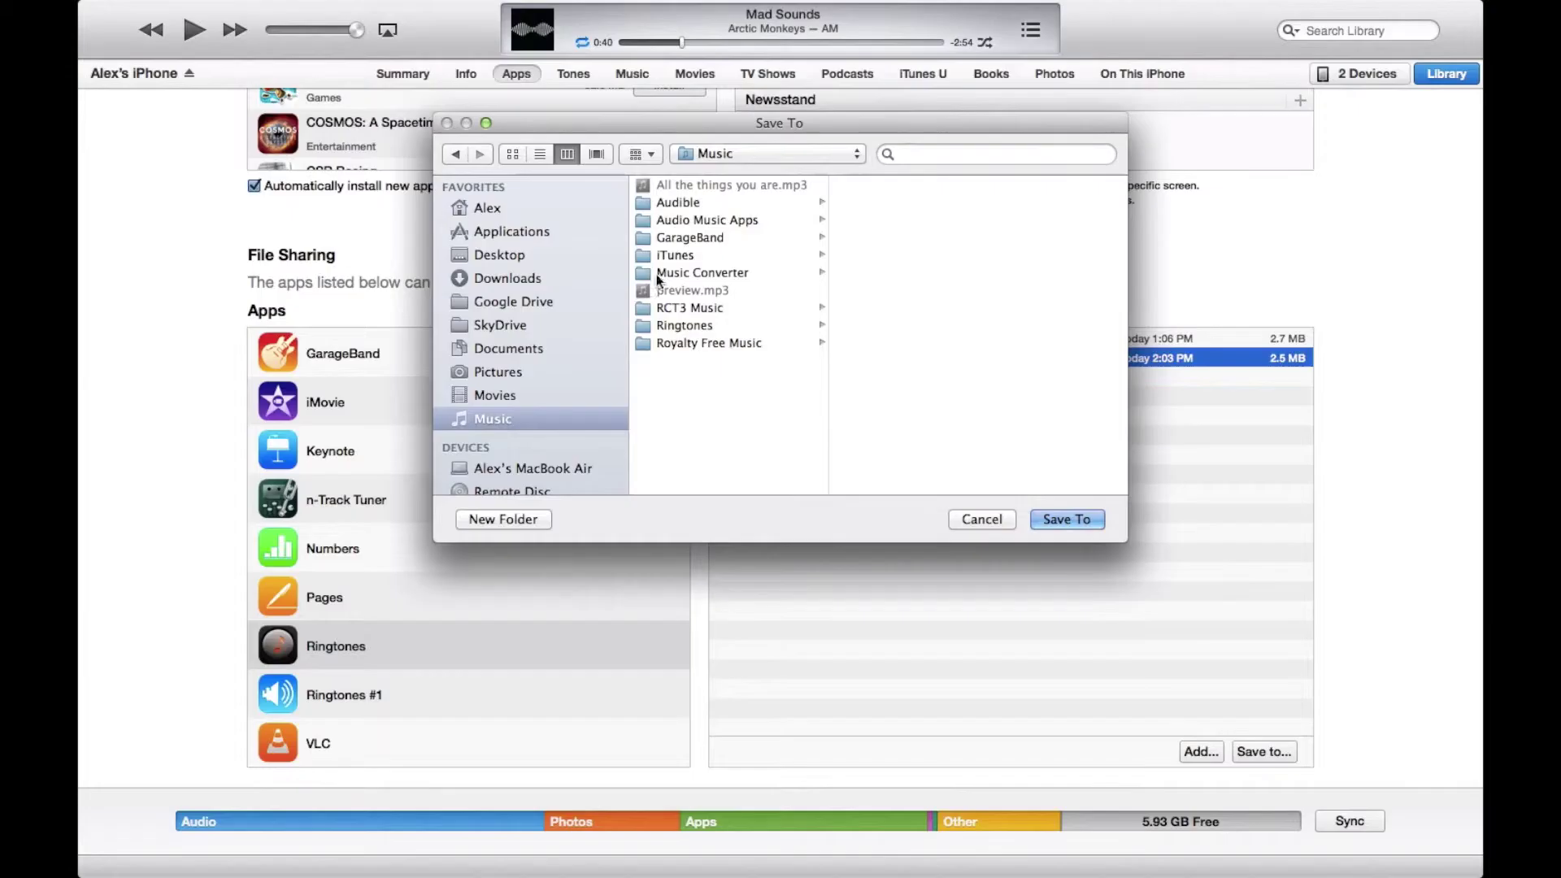
pyautogui.click(675, 255)
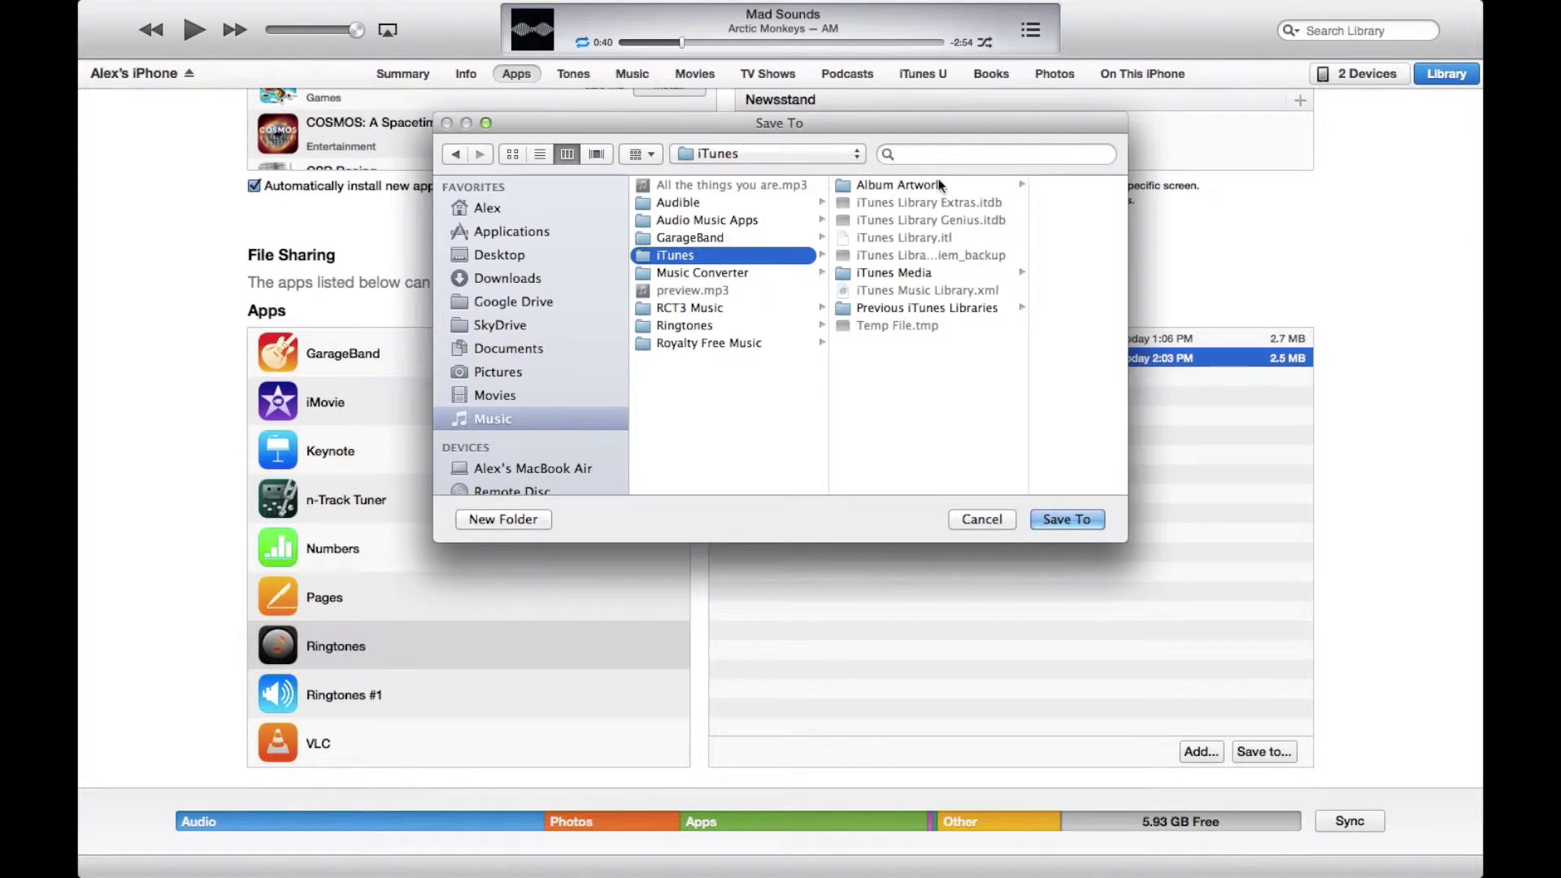
pyautogui.click(895, 271)
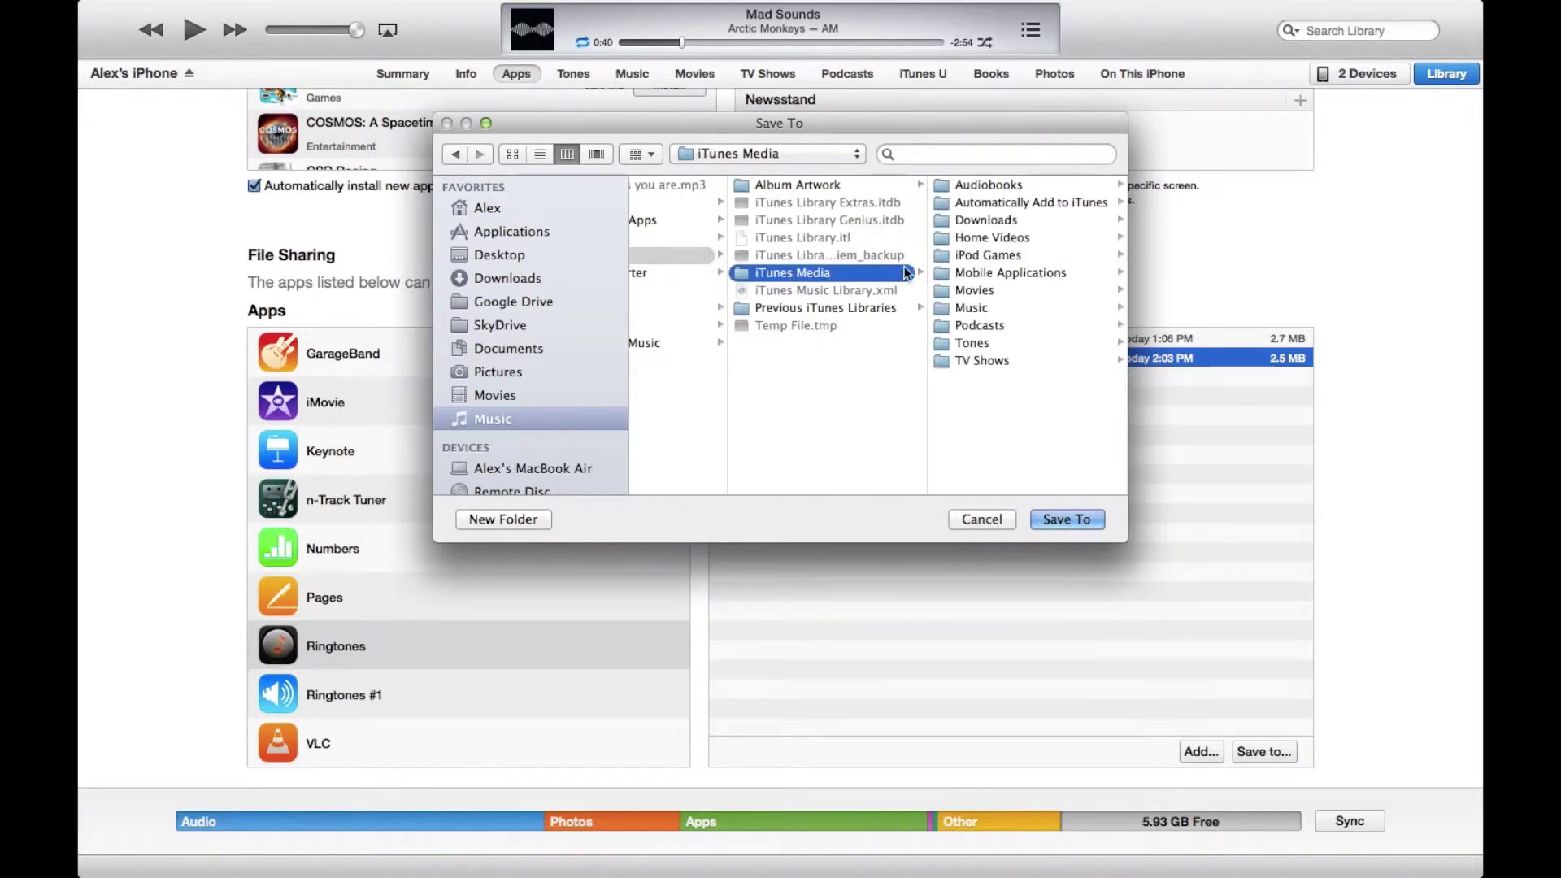
pyautogui.click(1028, 202)
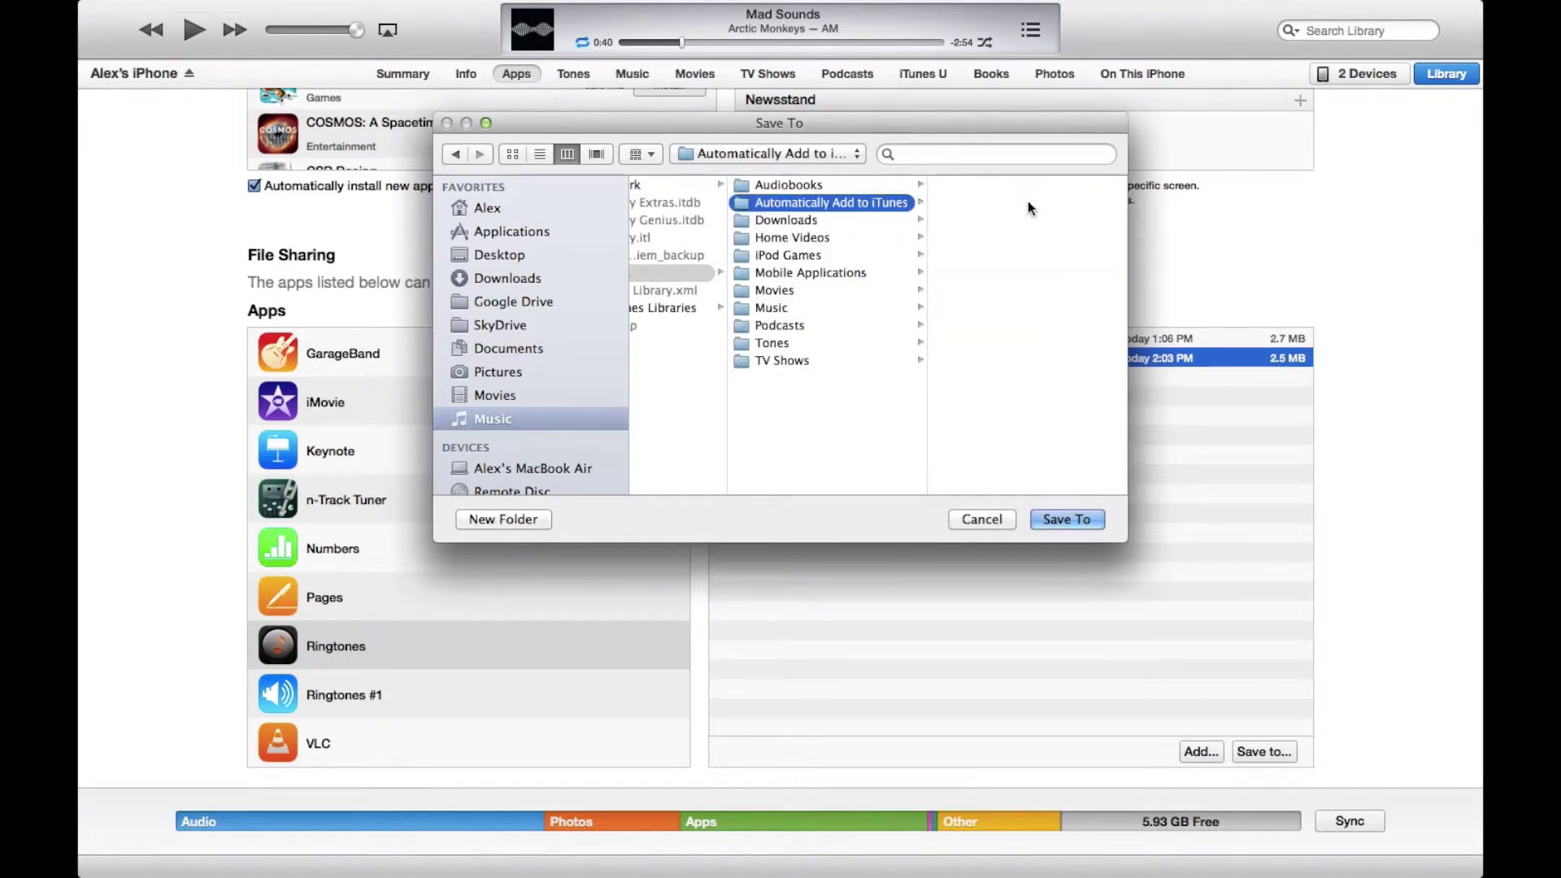
pyautogui.click(1061, 520)
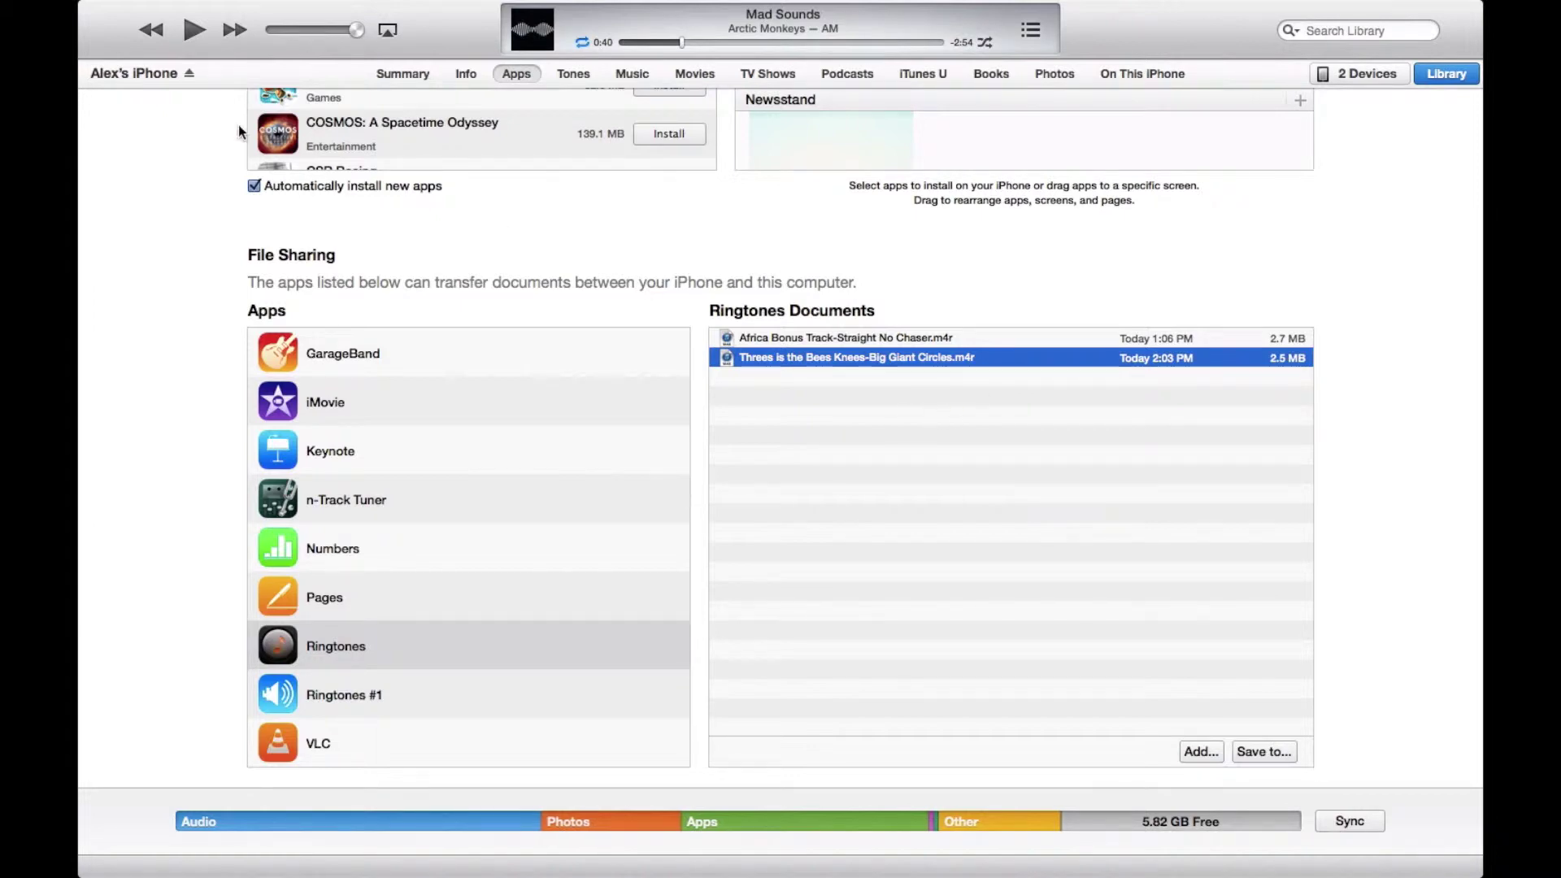
# - Confirm the 0:30 Threes is the Bees Knees tone appears in the Tones library, then return to the iPhone
pyautogui.click(1446, 75)
pyautogui.click(91, 75)
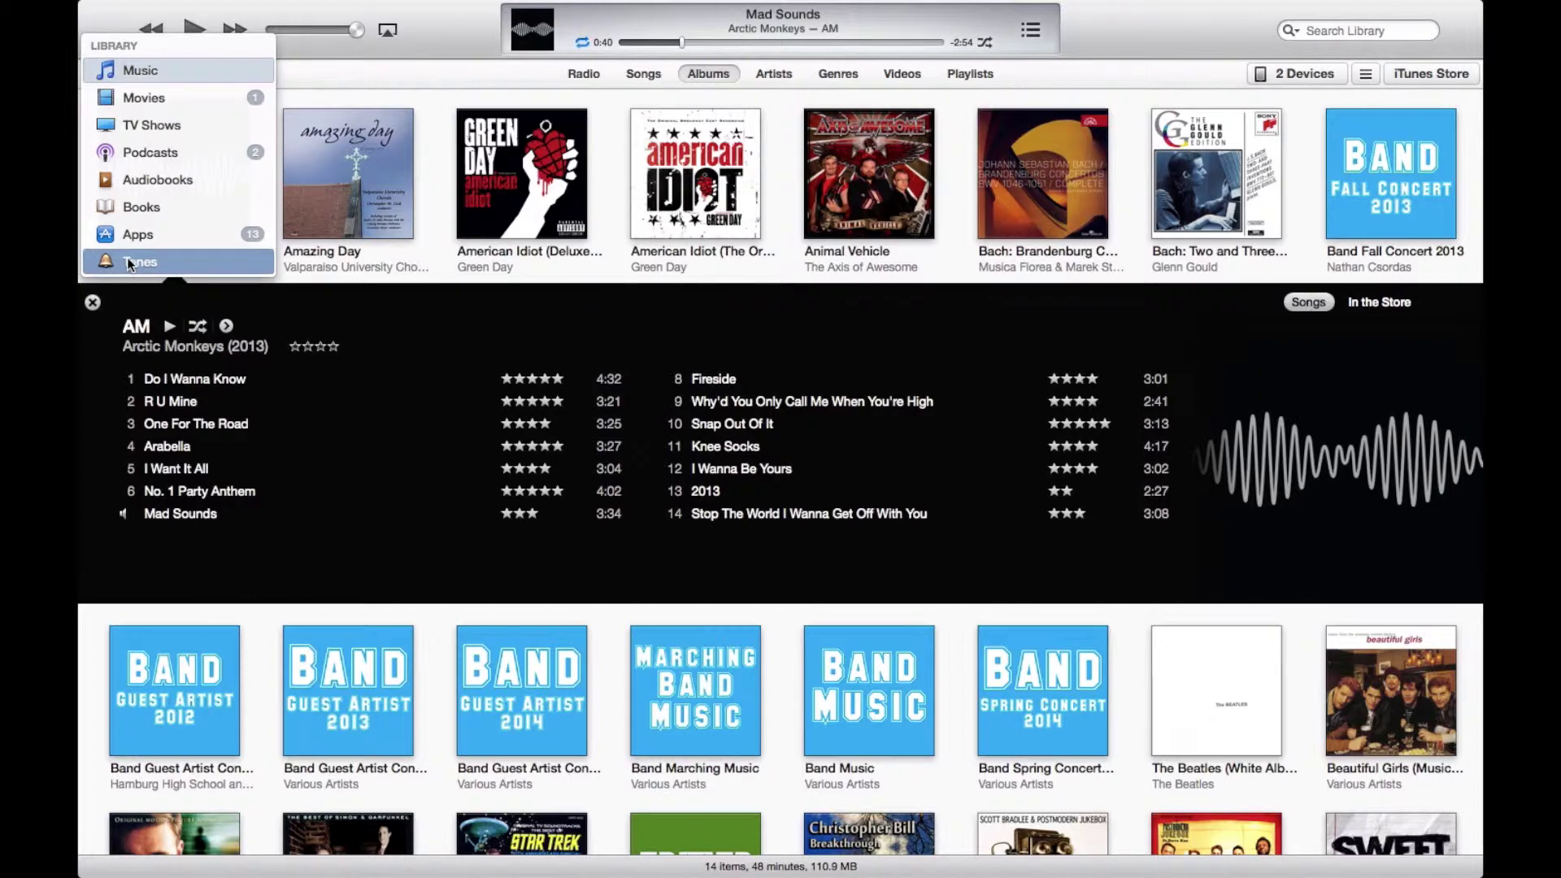
pyautogui.click(127, 257)
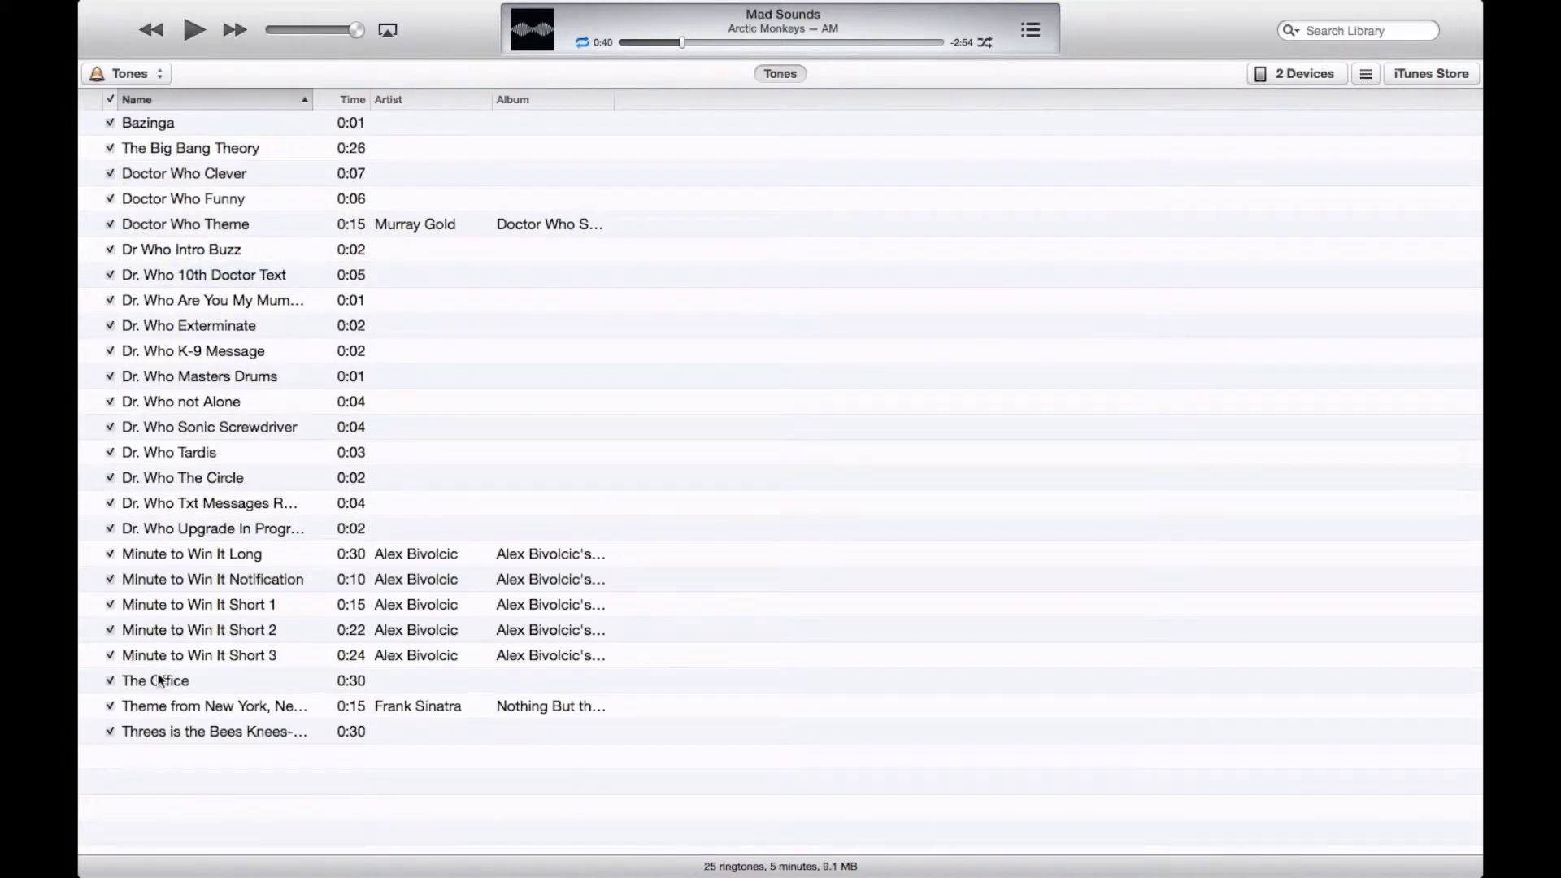
pyautogui.click(179, 733)
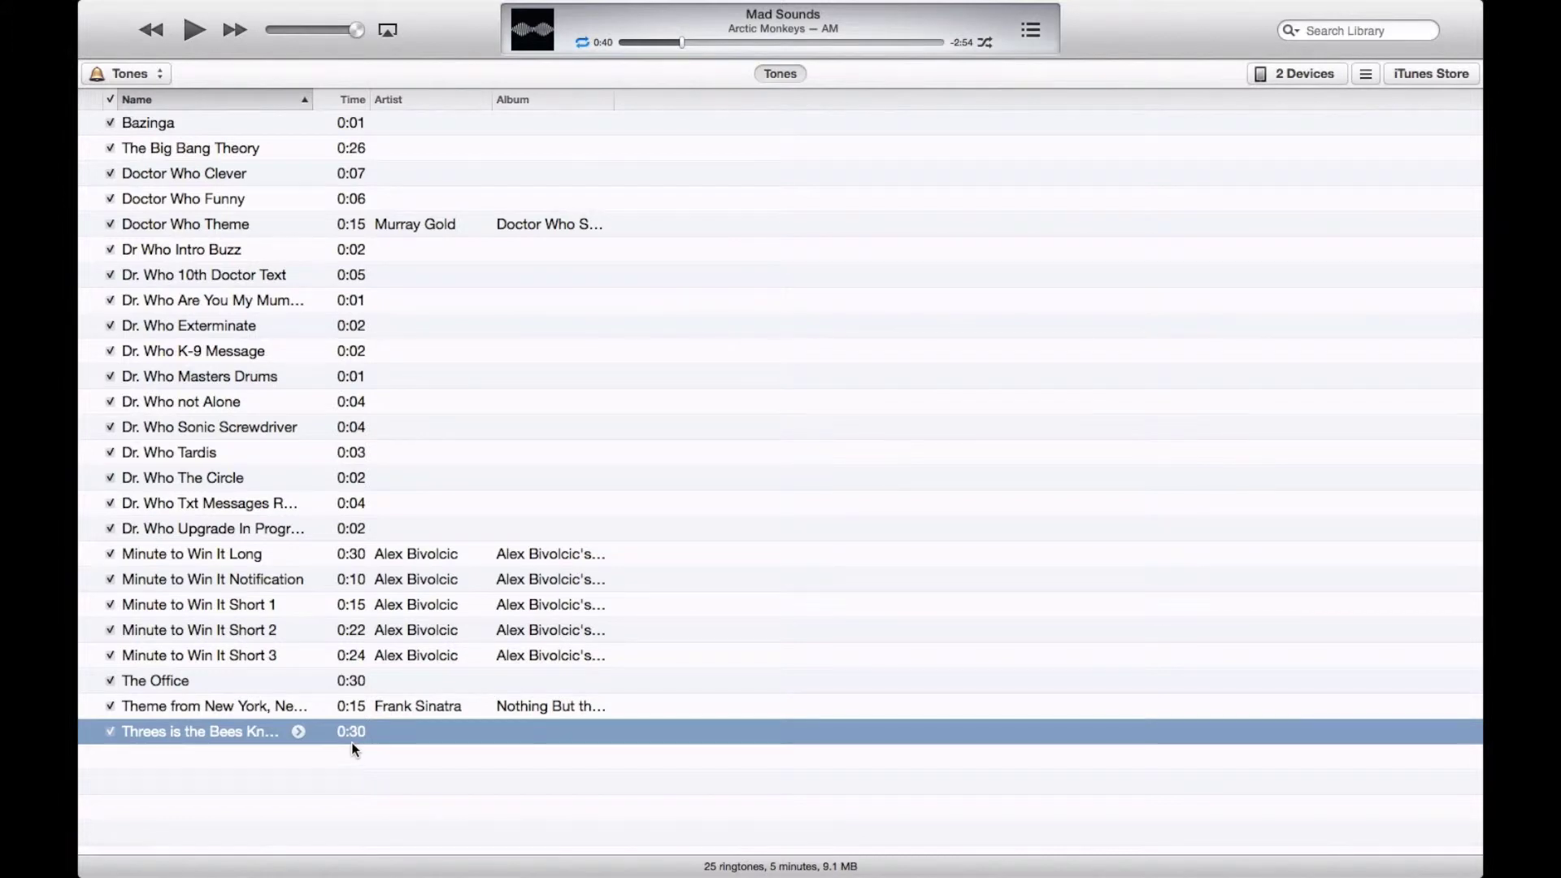
pyautogui.click(1306, 82)
pyautogui.click(1220, 254)
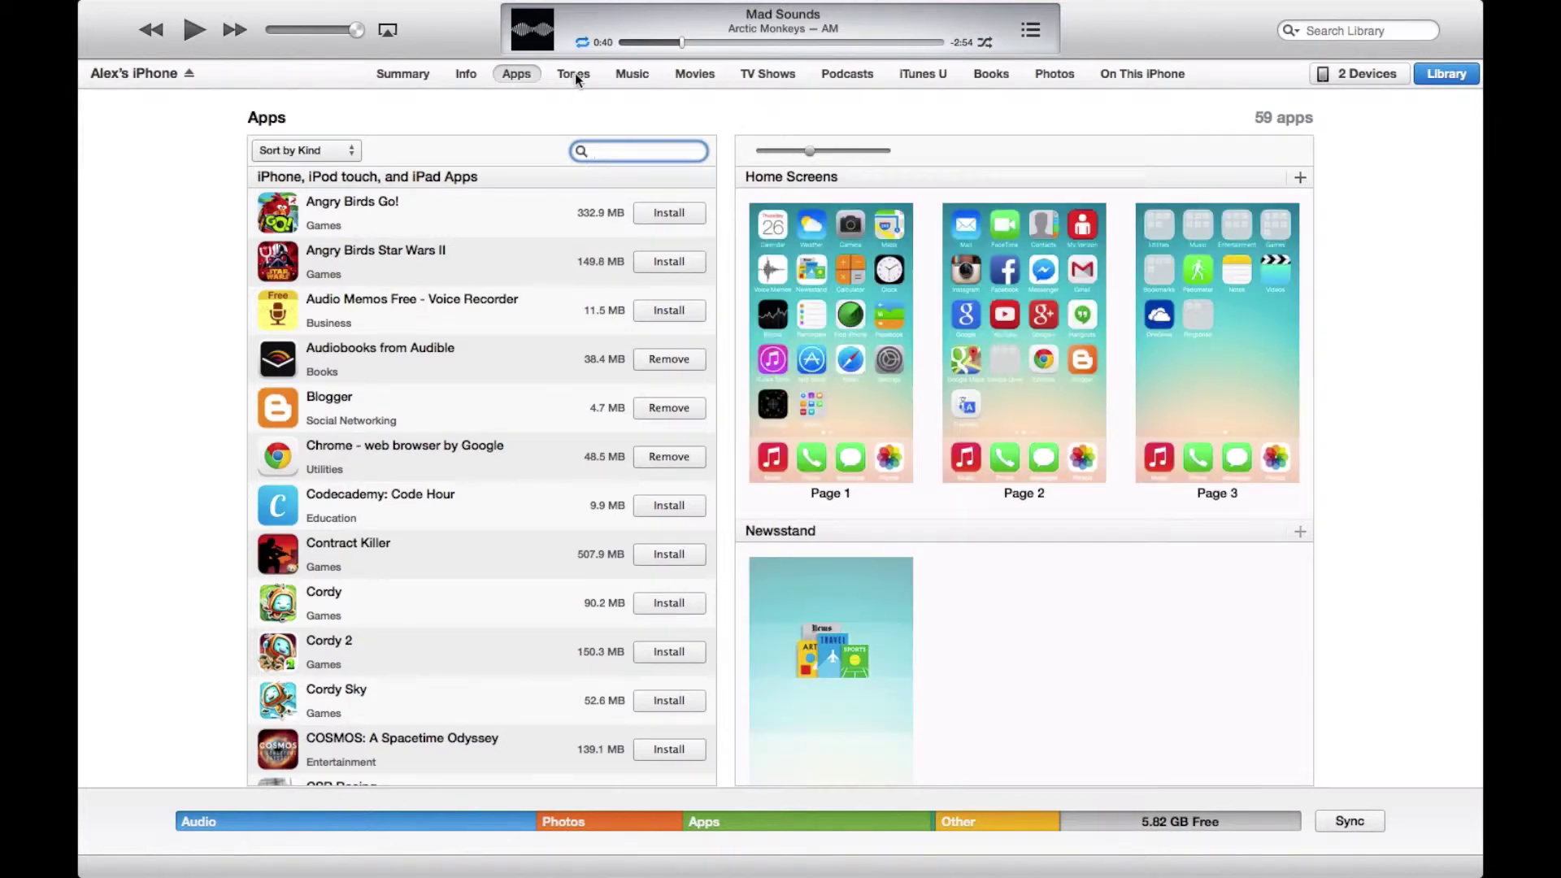
# - Sync all 25 tones to the iPhone with Sync Tones set to All tones
pyautogui.click(574, 74)
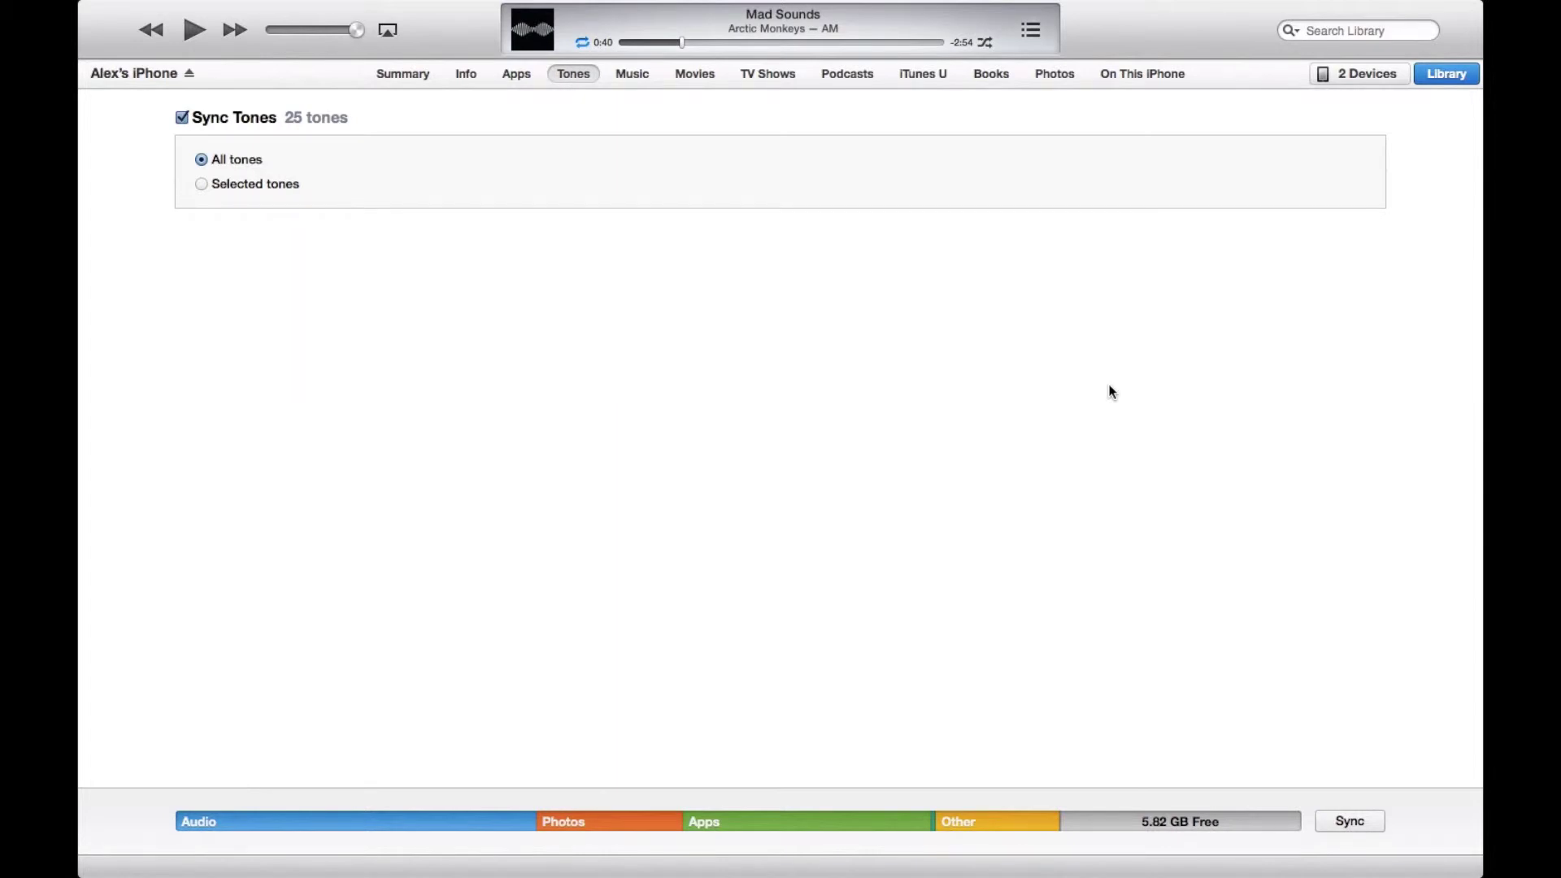
pyautogui.click(1339, 813)
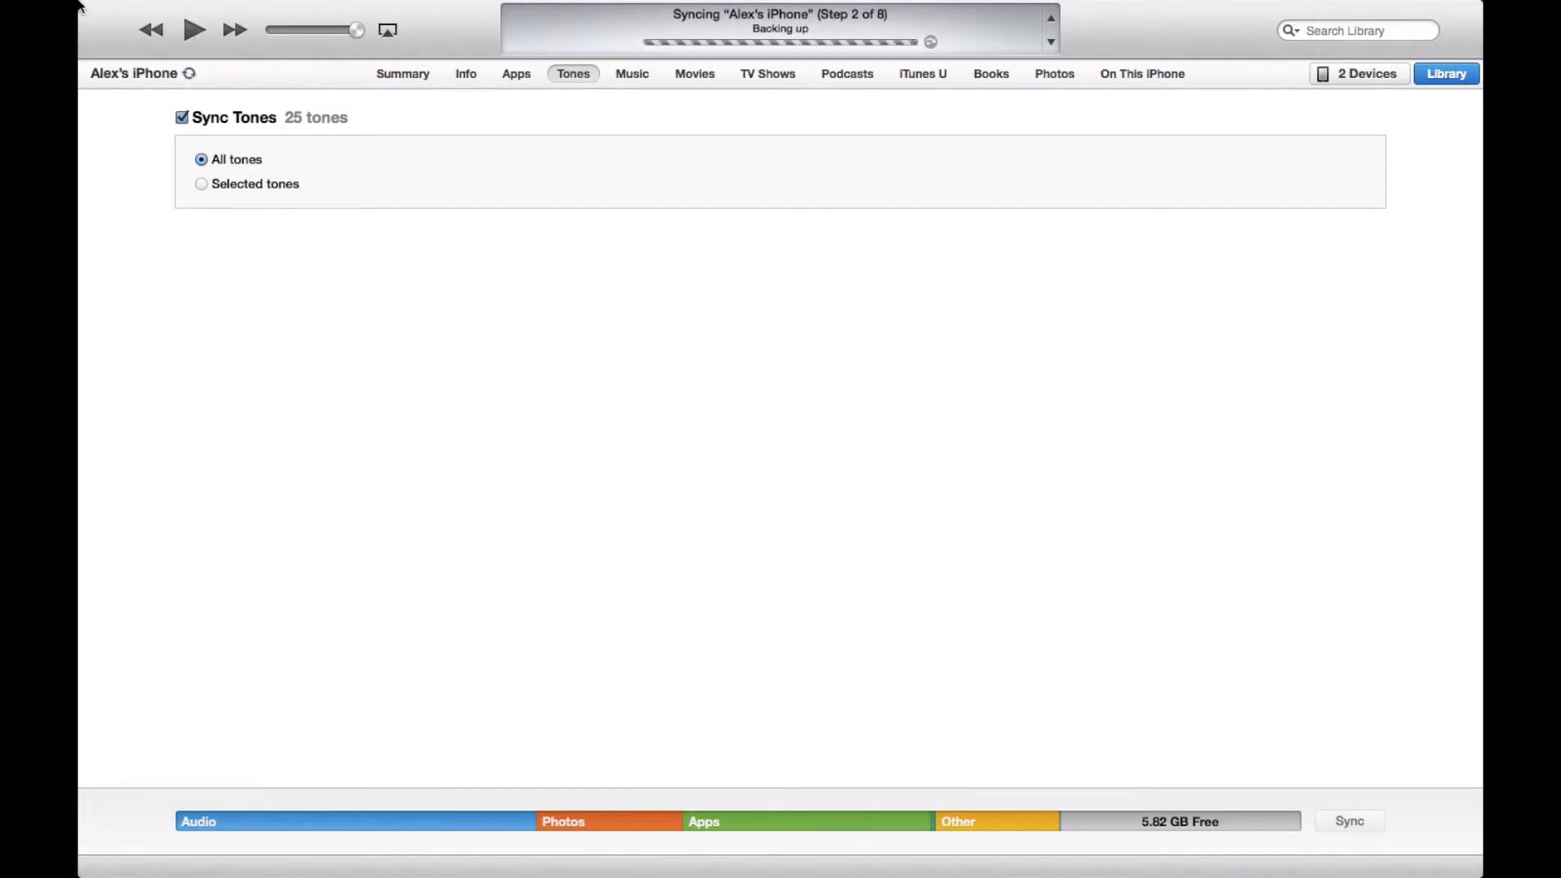
pyautogui.click(154, 10)
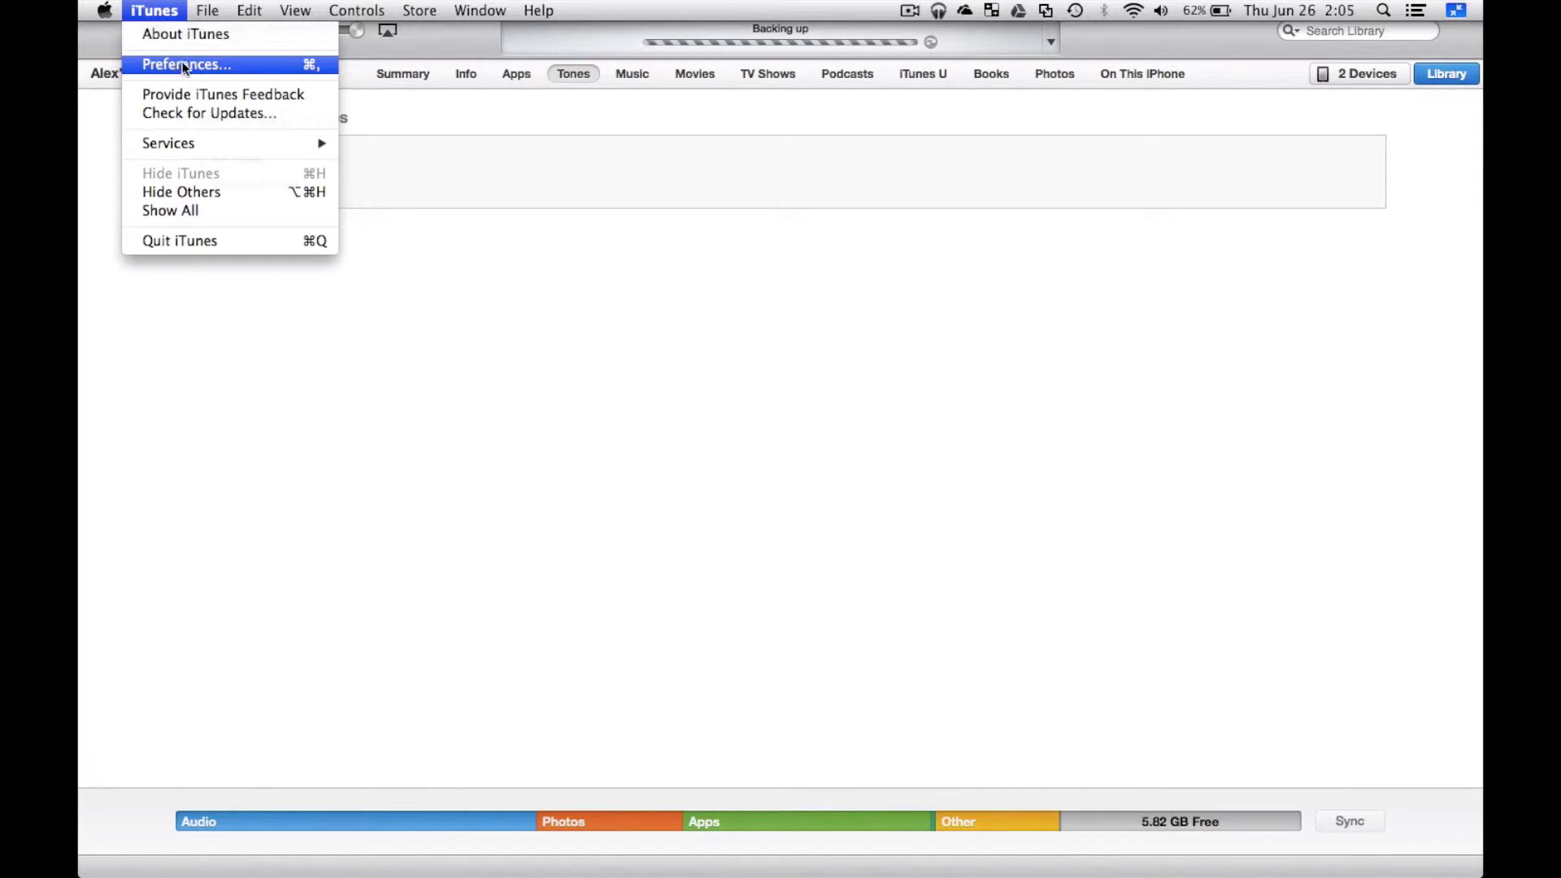
# - Confirm Tones is checked under Show in iTunes Preferences' General settings and close with OK
pyautogui.click(248, 69)
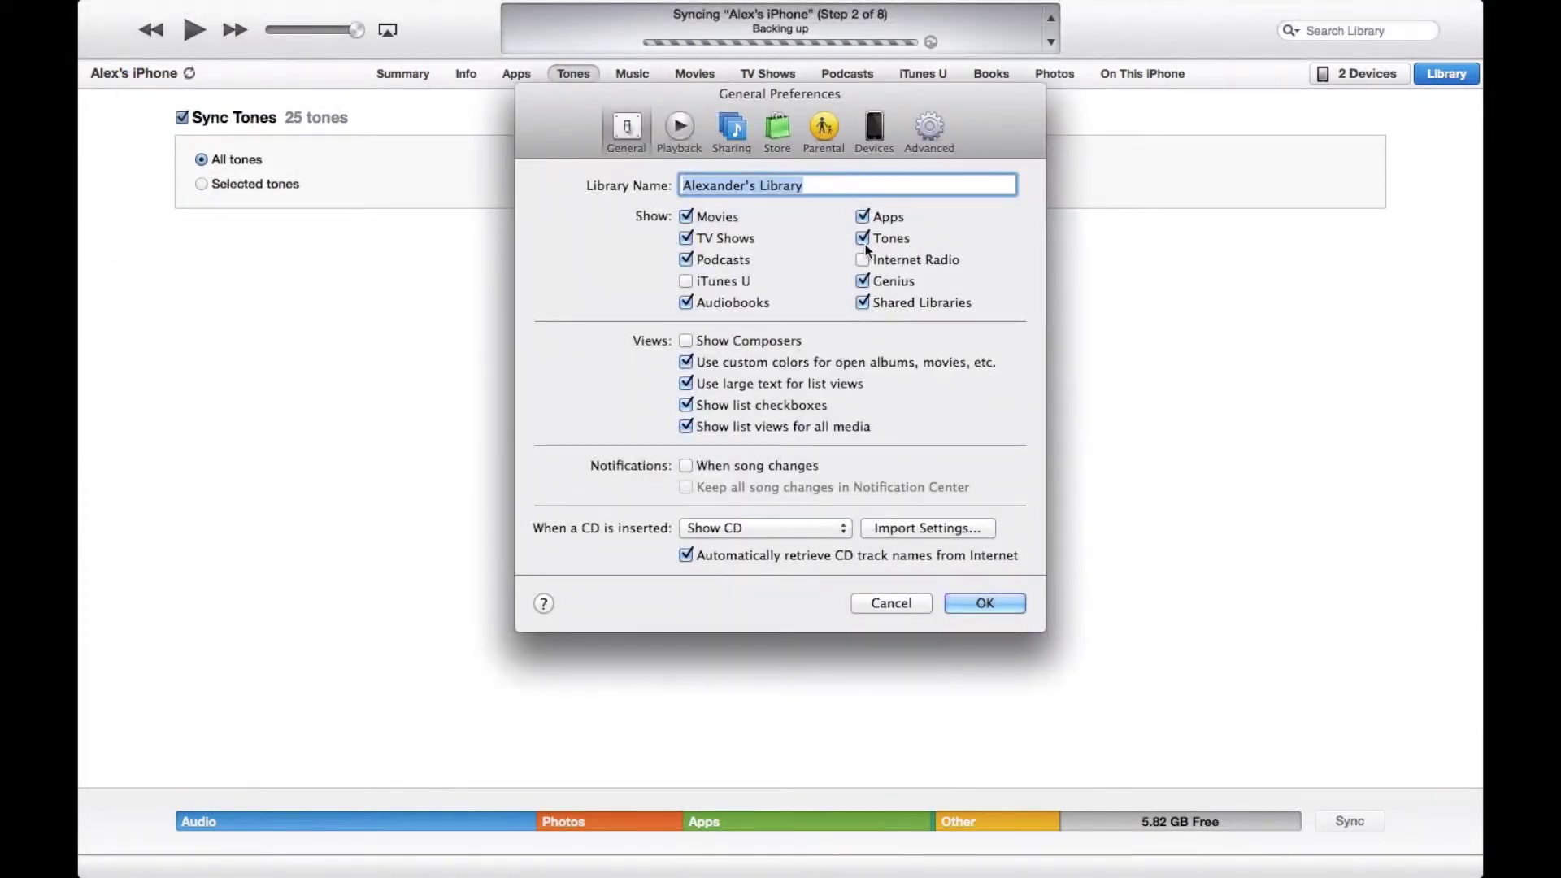
pyautogui.click(979, 607)
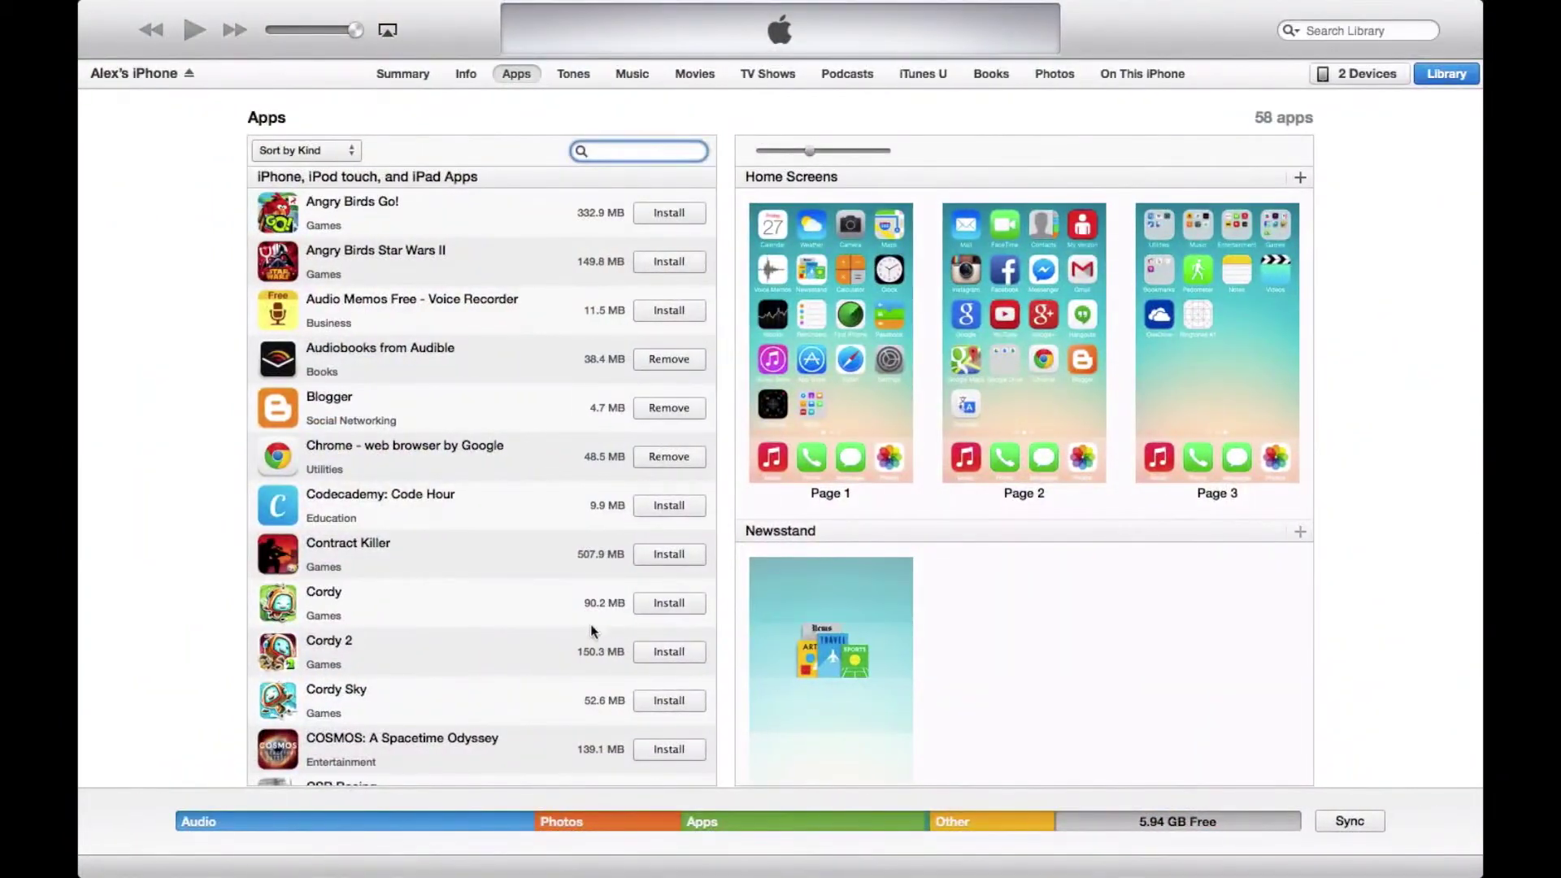
# - Export fire_alarm.m4r from the Ringtones #1 File Sharing list into Automatically Add to iTunes
pyautogui.scroll(-10, 159, 582)
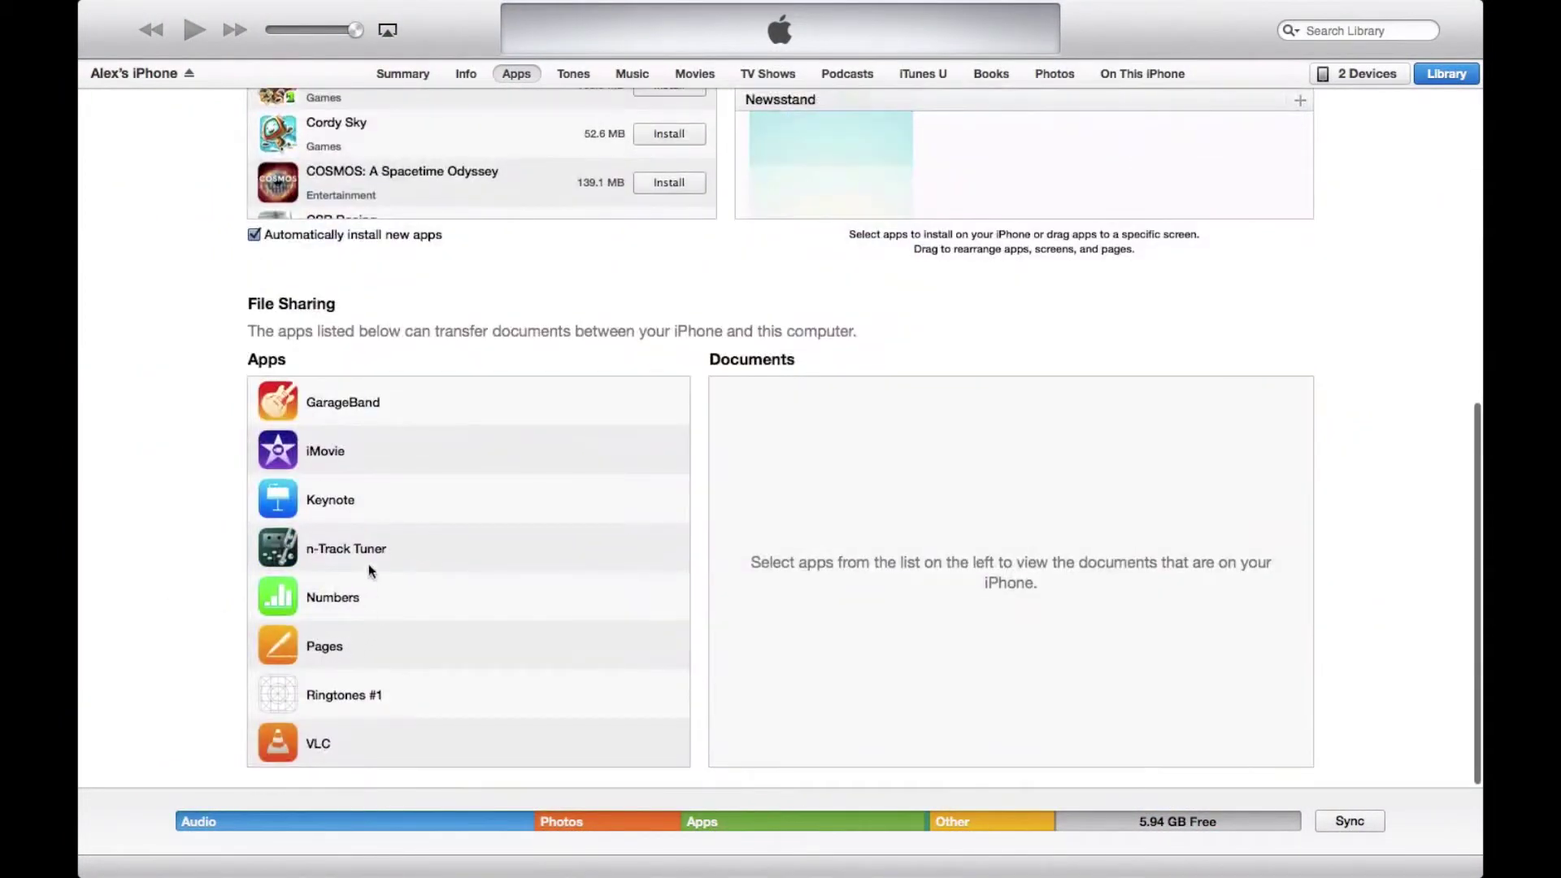
pyautogui.click(324, 706)
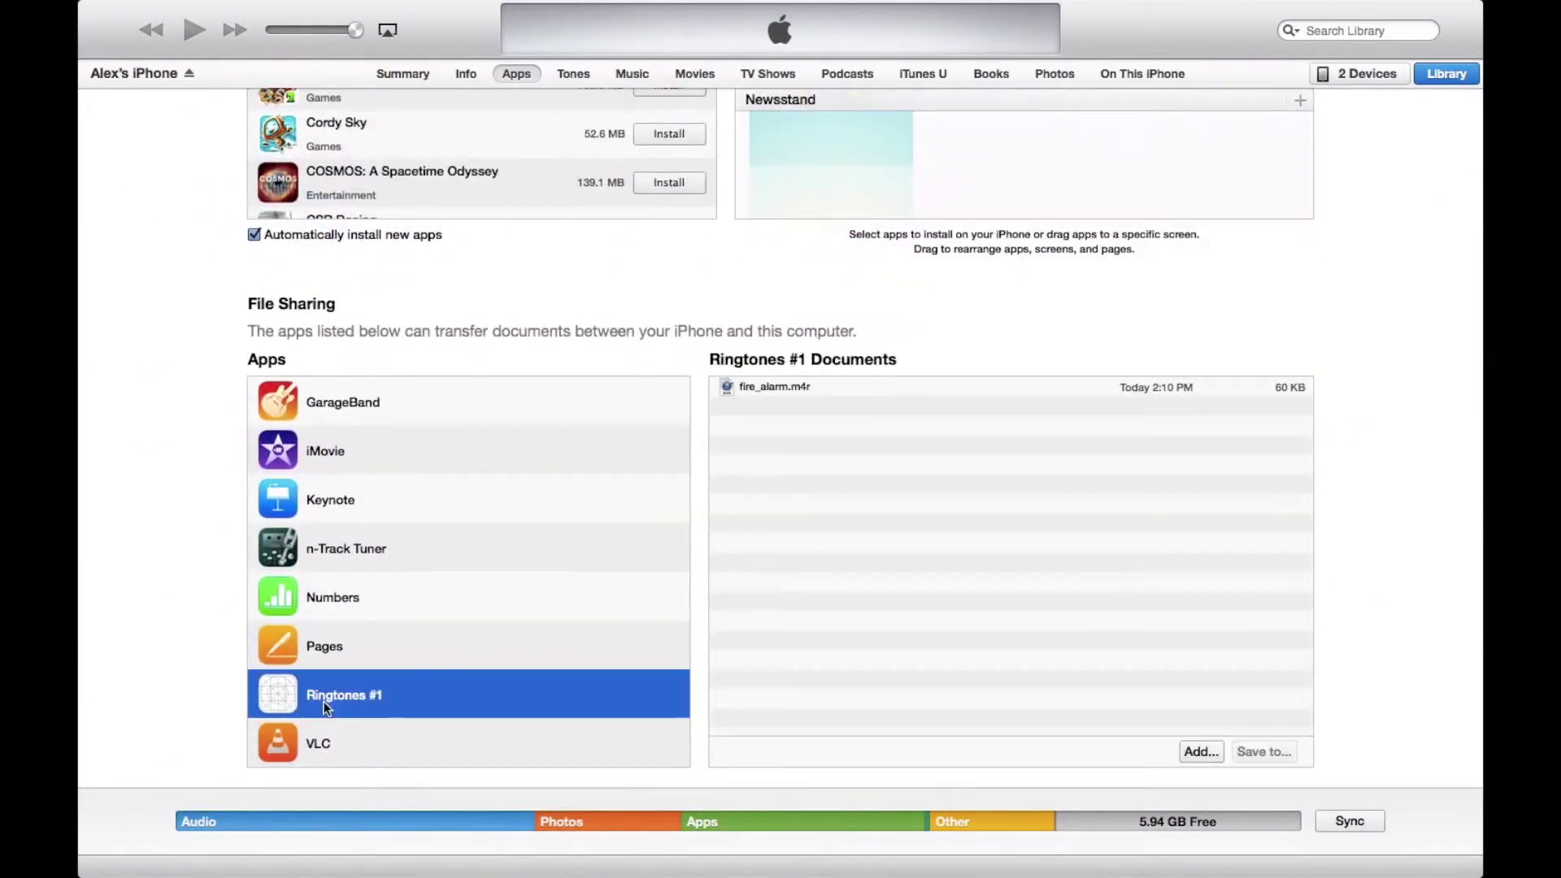
pyautogui.click(875, 385)
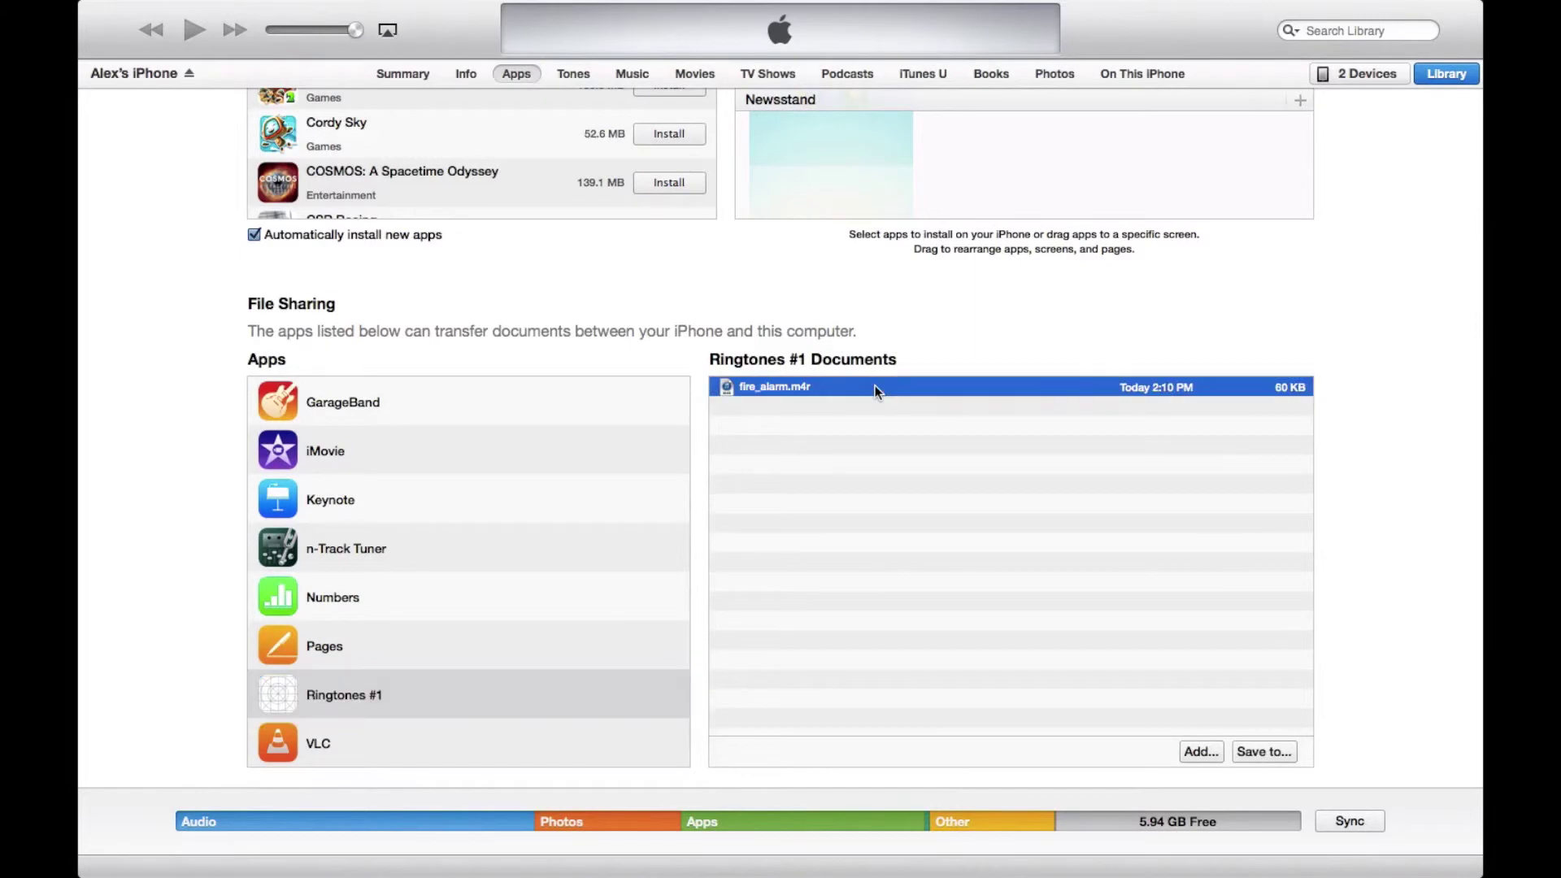
pyautogui.click(1263, 753)
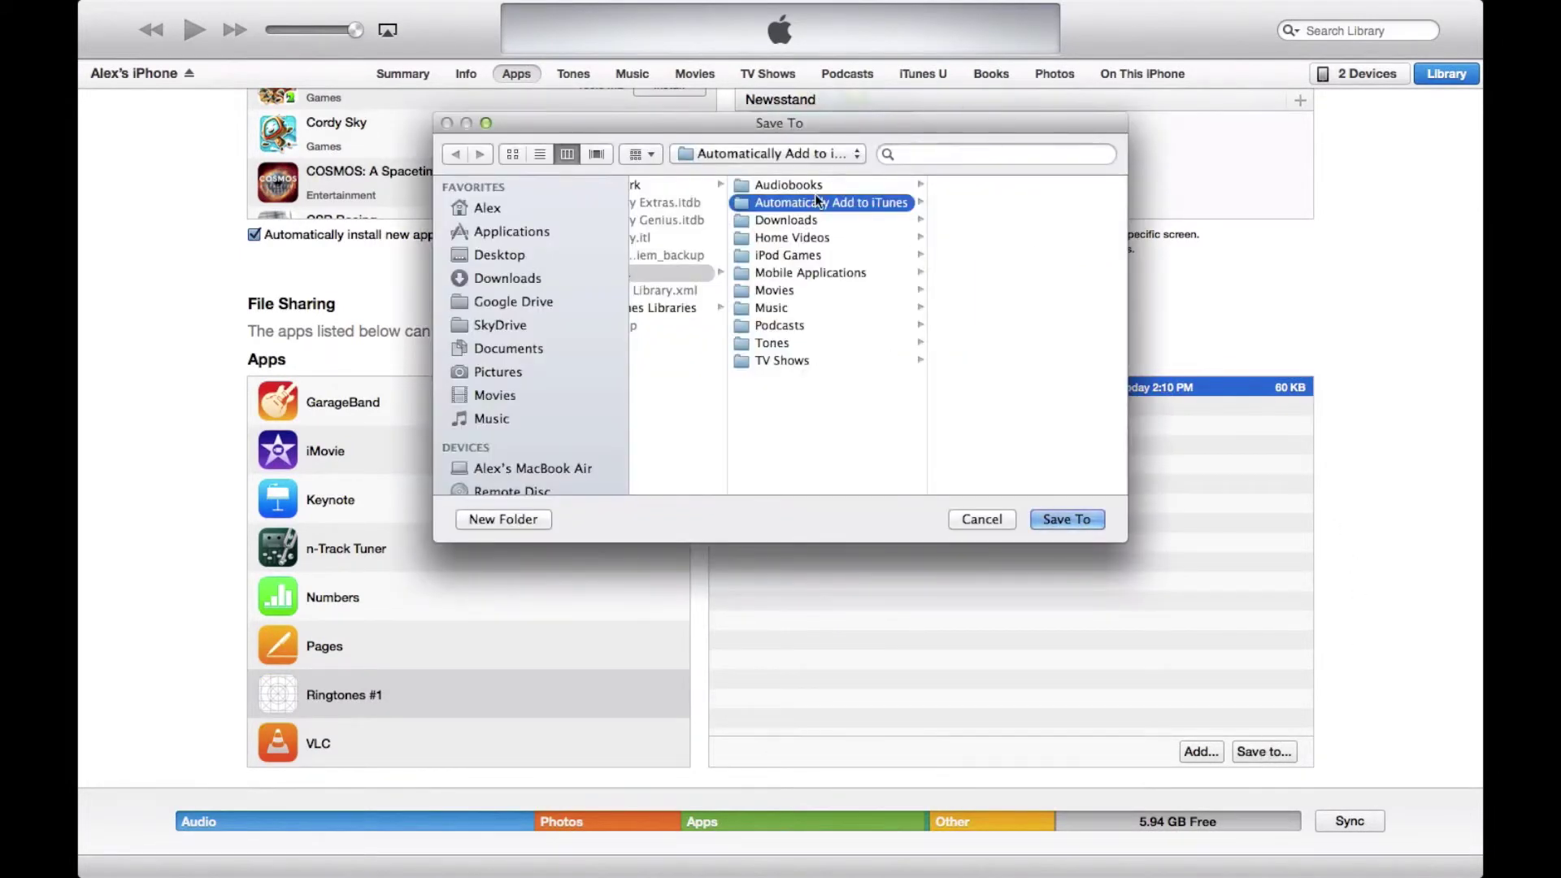
pyautogui.click(1076, 520)
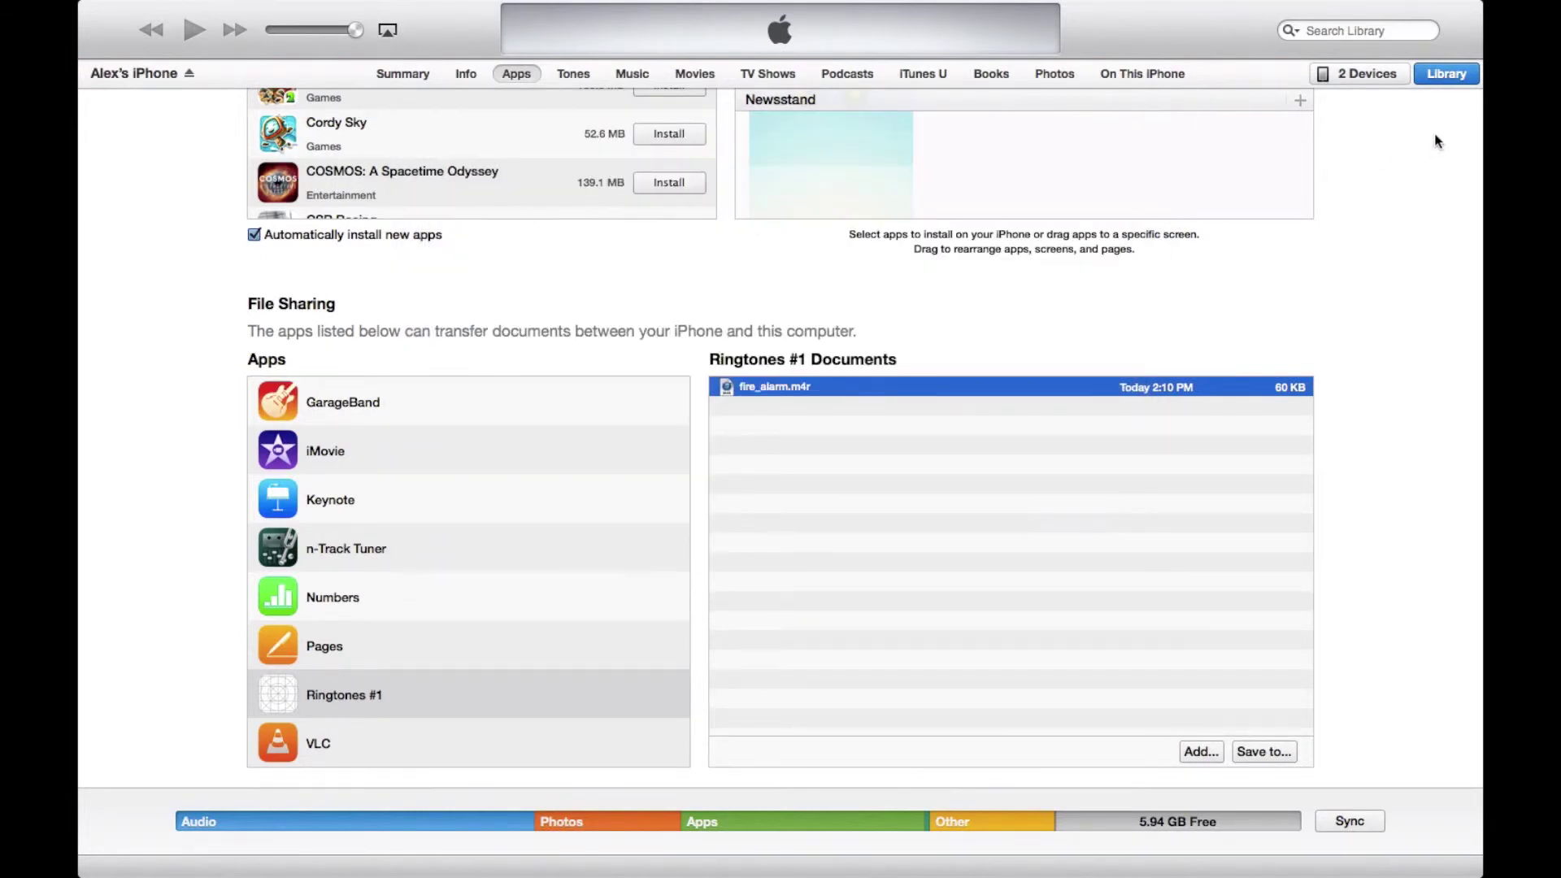
pyautogui.scroll(1, 1233, 299)
# - Switch the library to Tones, now listing 26 ringtones including Air Bomb
pyautogui.scroll(10, 1233, 295)
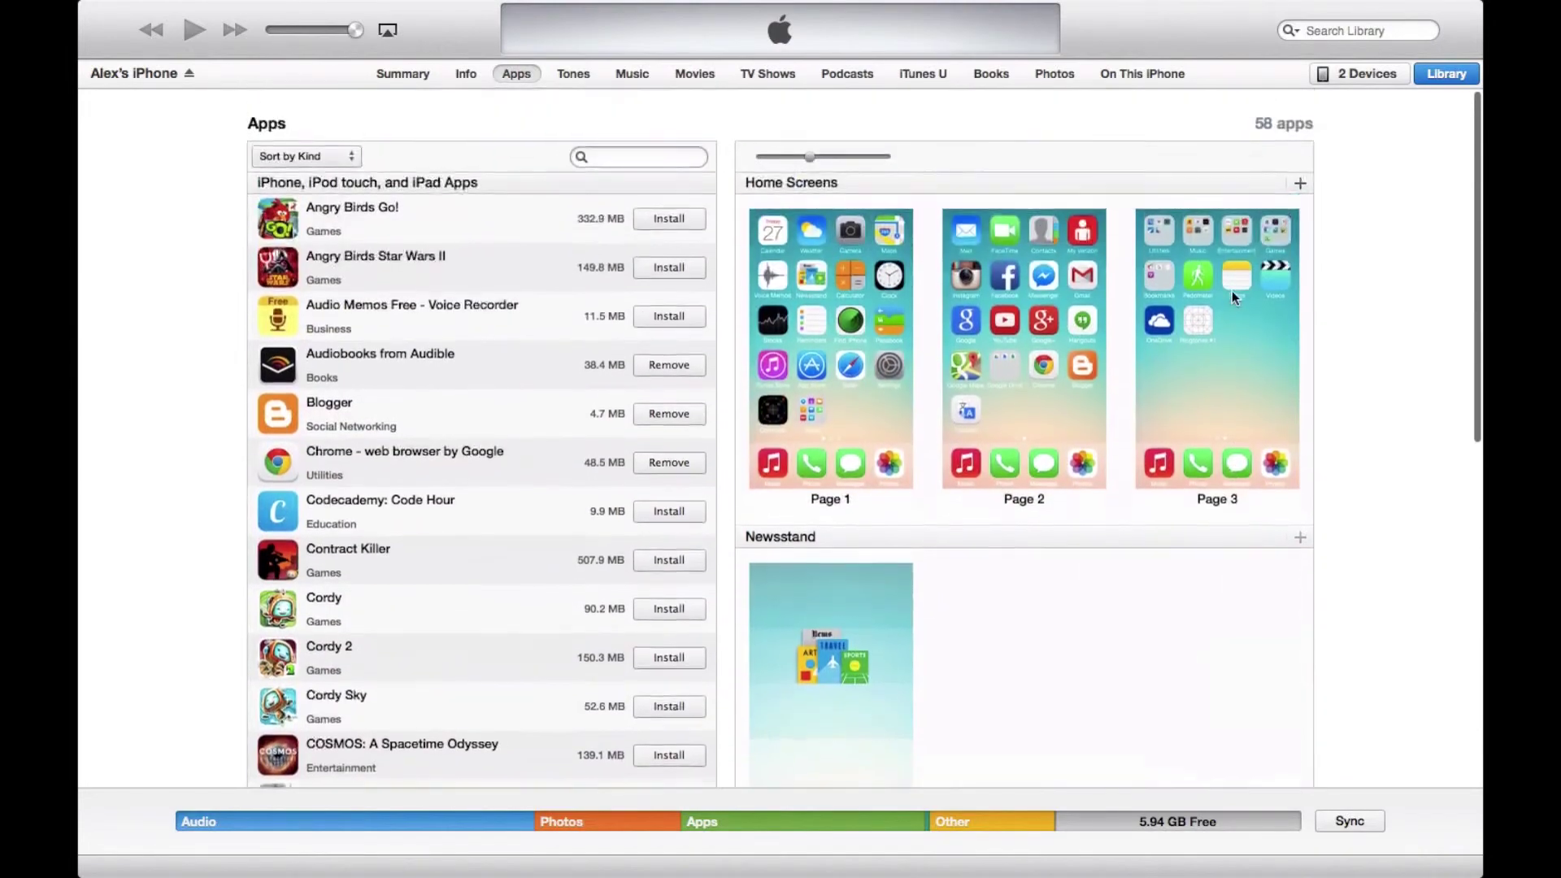
pyautogui.click(1442, 68)
pyautogui.click(123, 74)
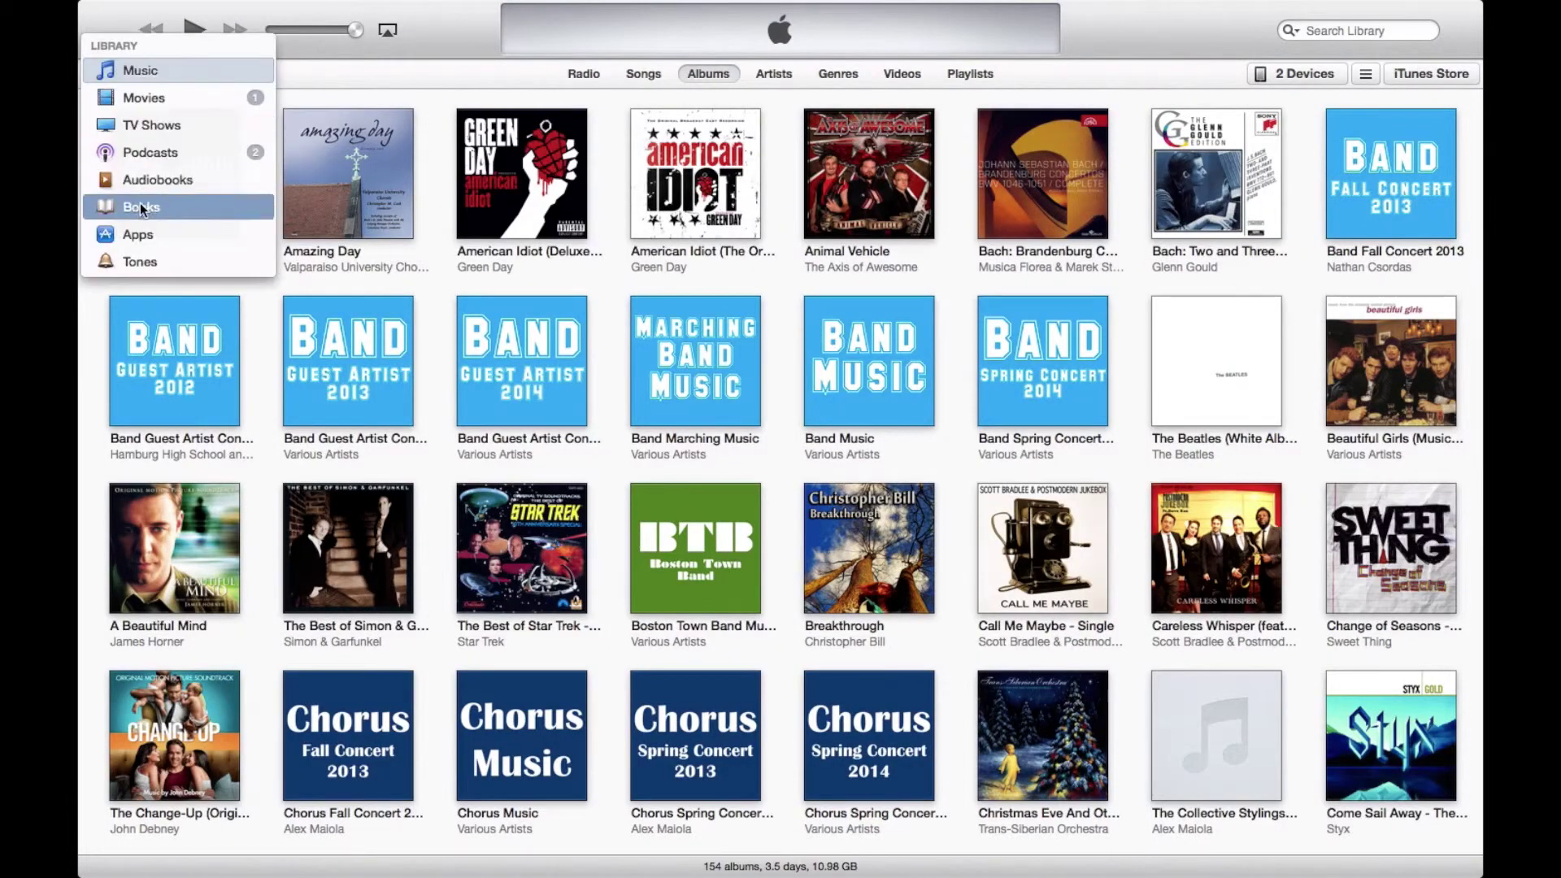
pyautogui.click(140, 253)
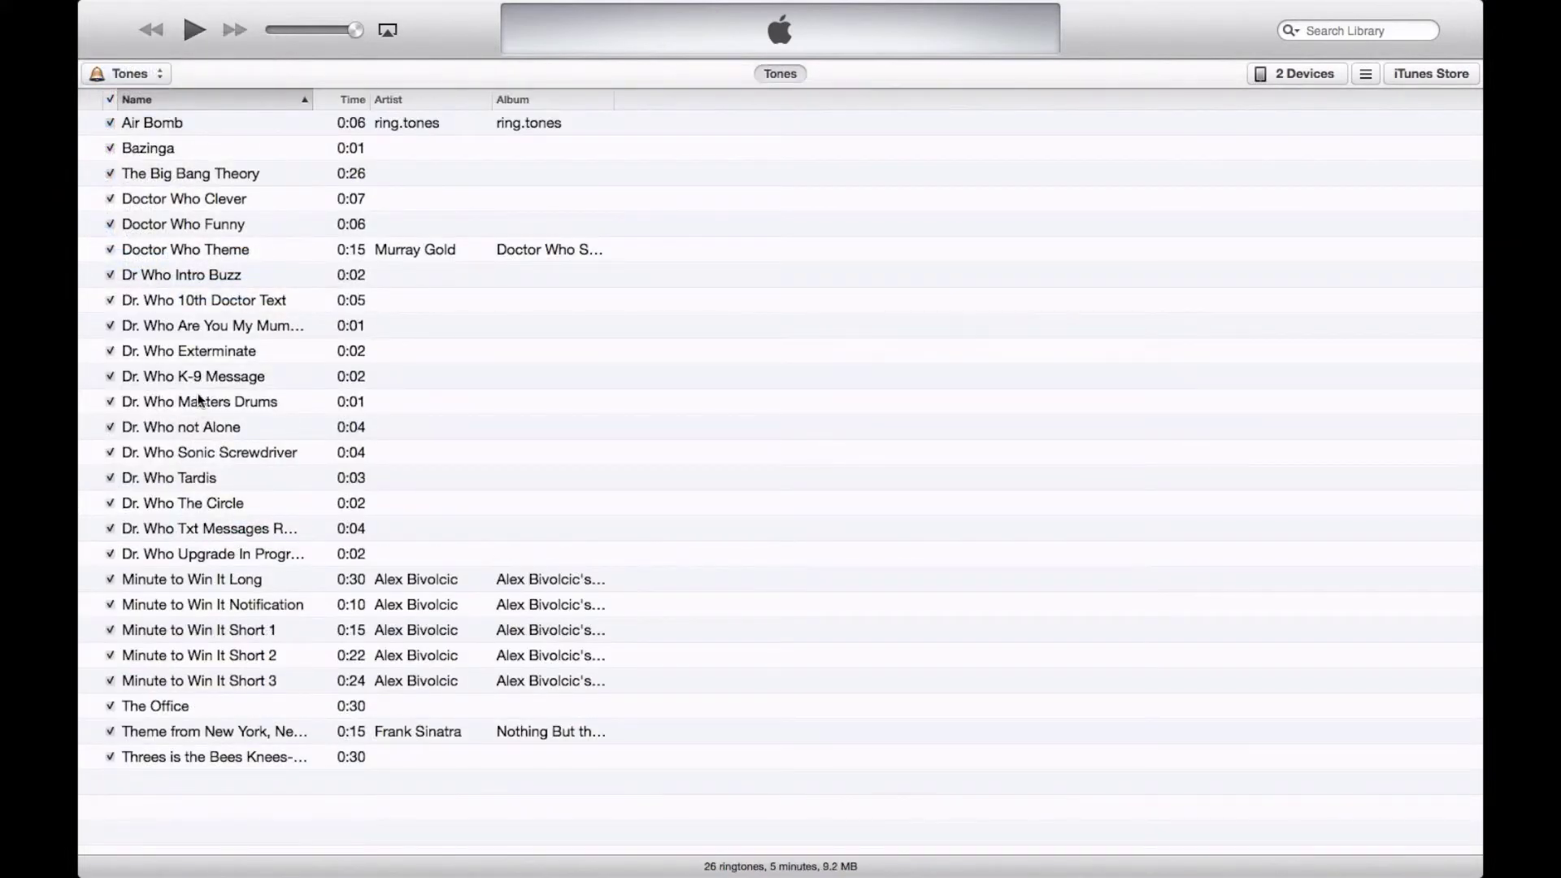